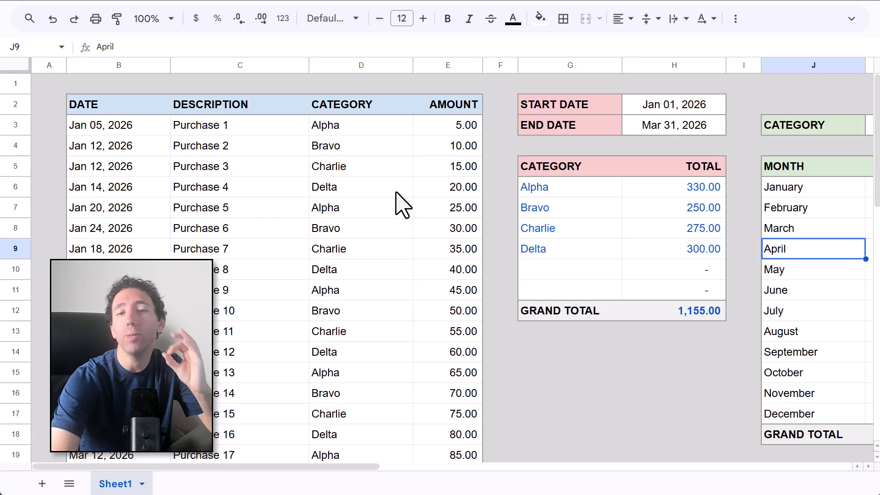
Step: Examine the expense table's purchase rows and its DATE, CATEGORY and AMOUNT headers
{"action": "left_click_drag", "start_coordinate": [137, 126], "coordinate": [437, 363]}
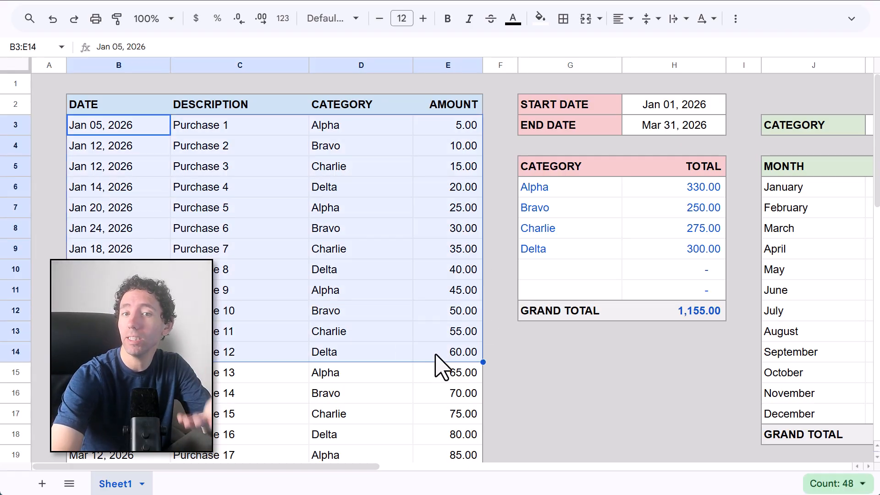
{"action": "scroll", "coordinate": [507, 315], "scroll_direction": "right", "scroll_amount": 5}
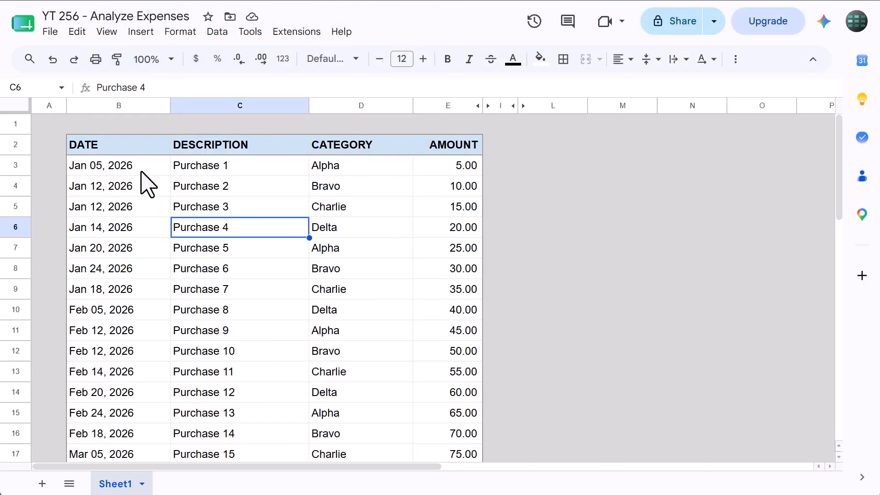
{"action": "left_click", "coordinate": [139, 145]}
{"action": "left_click", "coordinate": [353, 149], "text": "ctrl"}
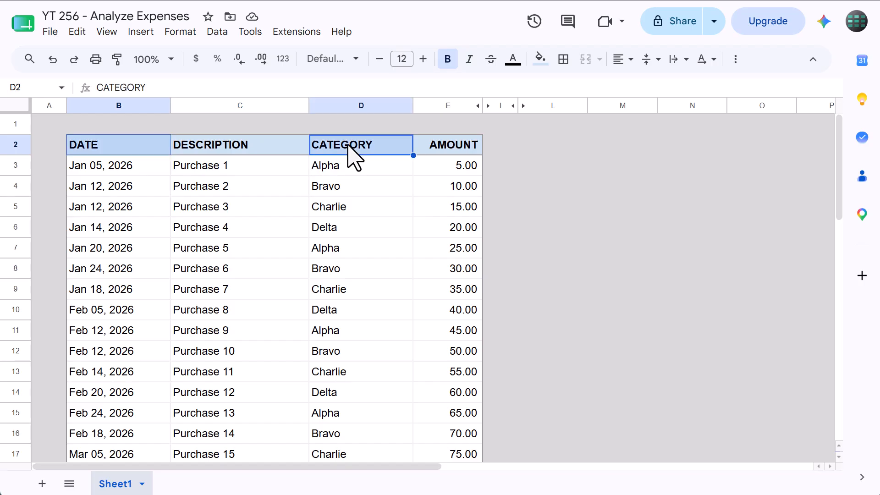
{"action": "left_click", "coordinate": [440, 146], "text": "ctrl+shift"}
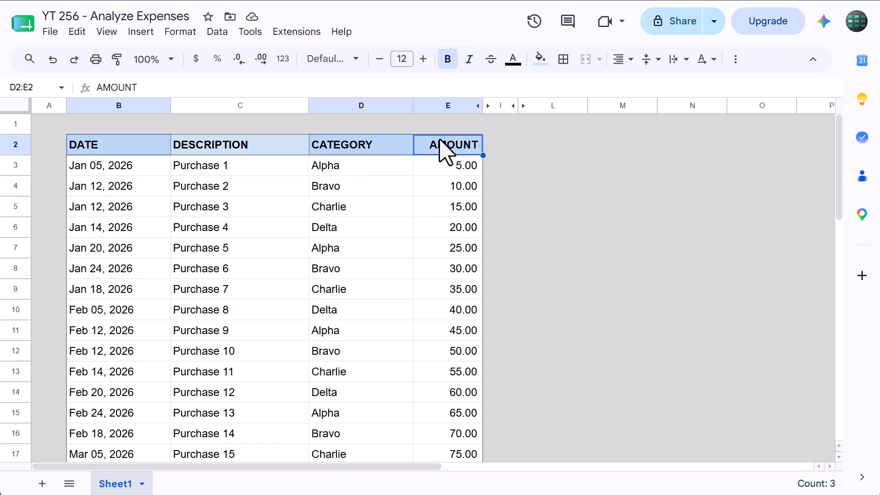
{"action": "left_click", "coordinate": [270, 215]}
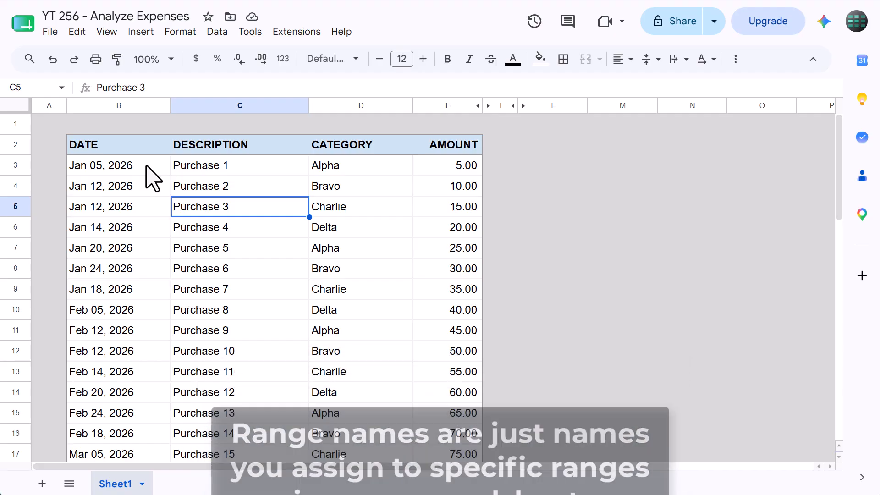
Step: Name the expense dates in B3:B23 as the range dateRng
{"action": "left_click_drag", "start_coordinate": [146, 166], "coordinate": [143, 338]}
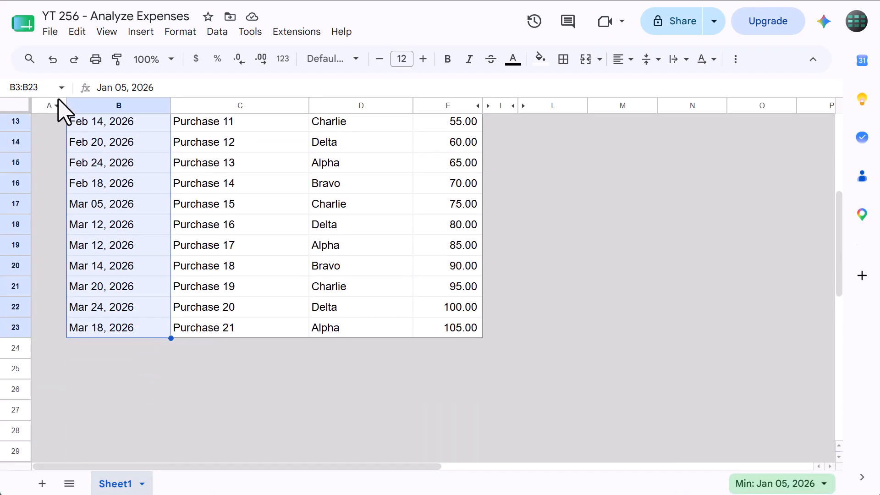
{"action": "left_click", "coordinate": [46, 88]}
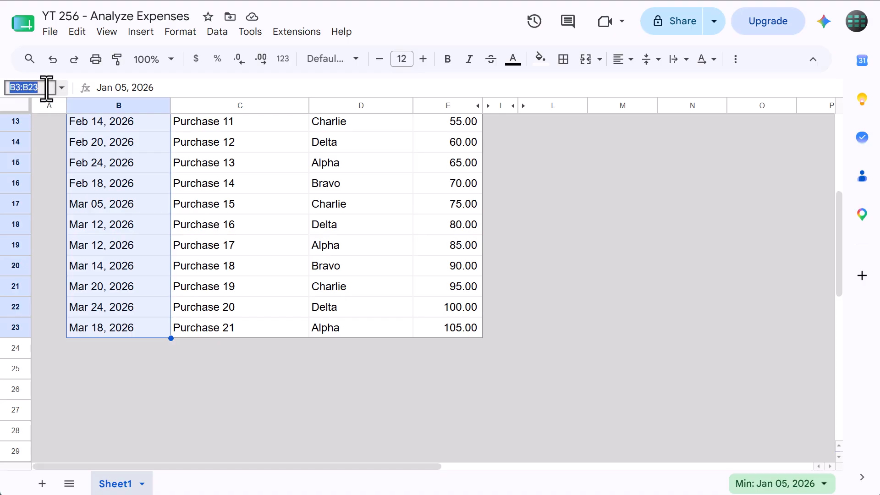
{"action": "type", "text": "d"}
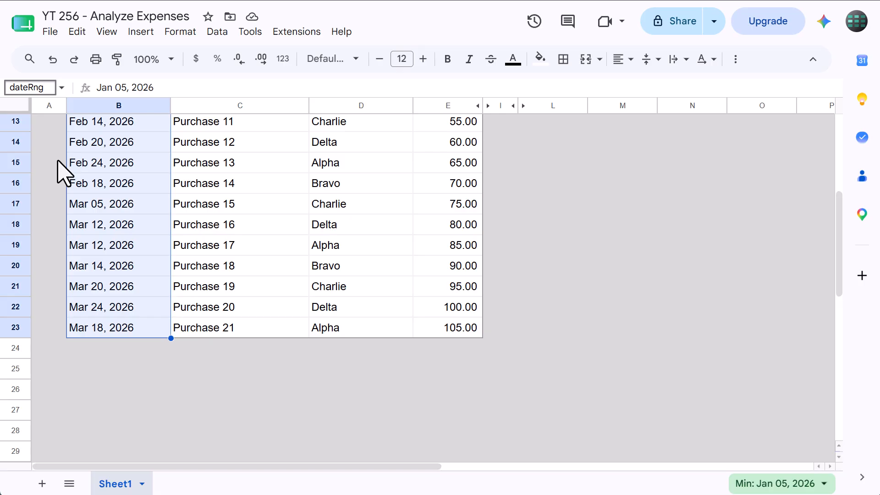
{"action": "type", "text": "ateRng"}
{"action": "key", "text": "Return"}
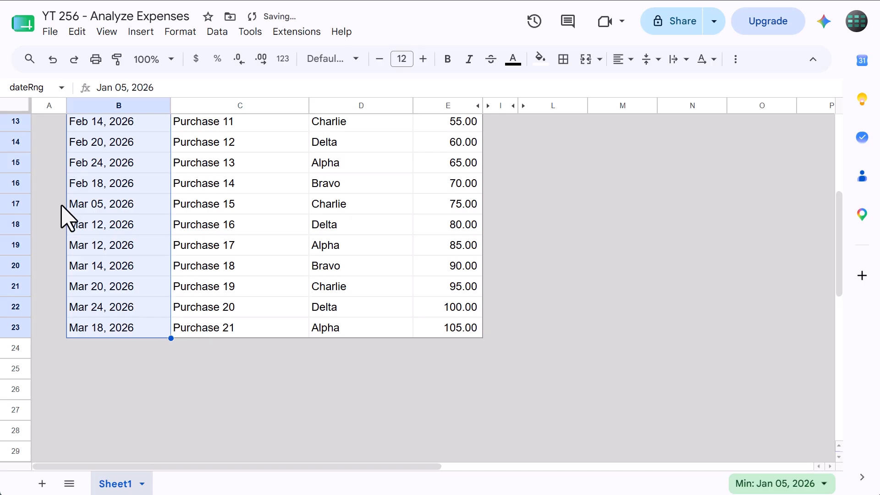
Step: Name the expense categories in D3:D23 as the range categoryRng
{"action": "scroll", "coordinate": [78, 229], "scroll_direction": "up", "scroll_amount": 5}
{"action": "left_click_drag", "start_coordinate": [340, 174], "coordinate": [359, 428]}
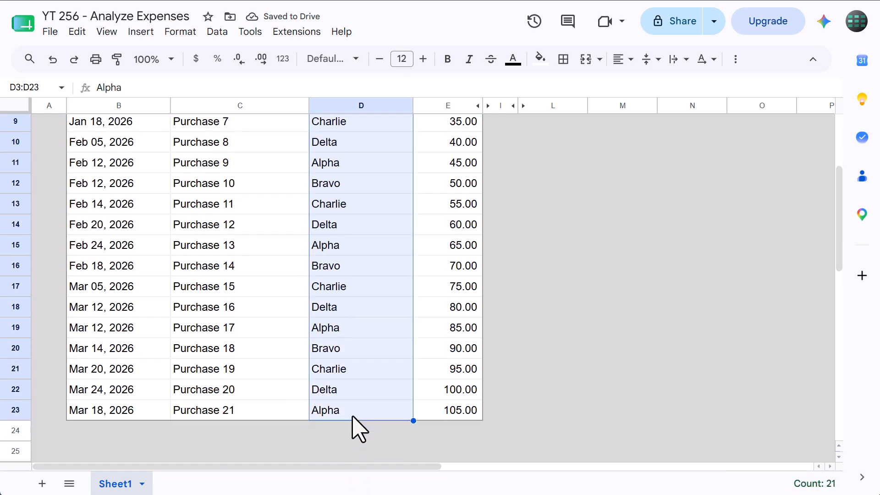
{"action": "left_click", "coordinate": [44, 87]}
{"action": "type", "text": "categ"}
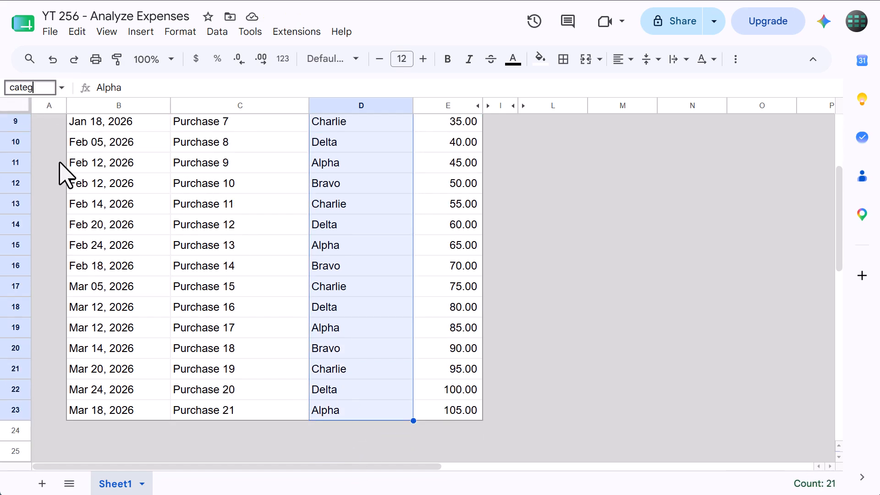
{"action": "key", "text": "Return"}
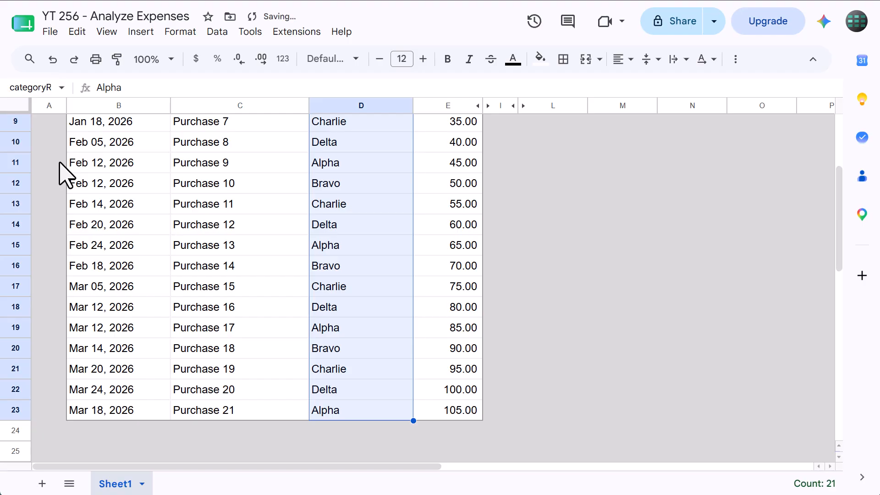
Step: Name the expense amounts in E3:E23 as the range amountRng
{"action": "scroll", "coordinate": [456, 238], "scroll_direction": "up", "scroll_amount": 4}
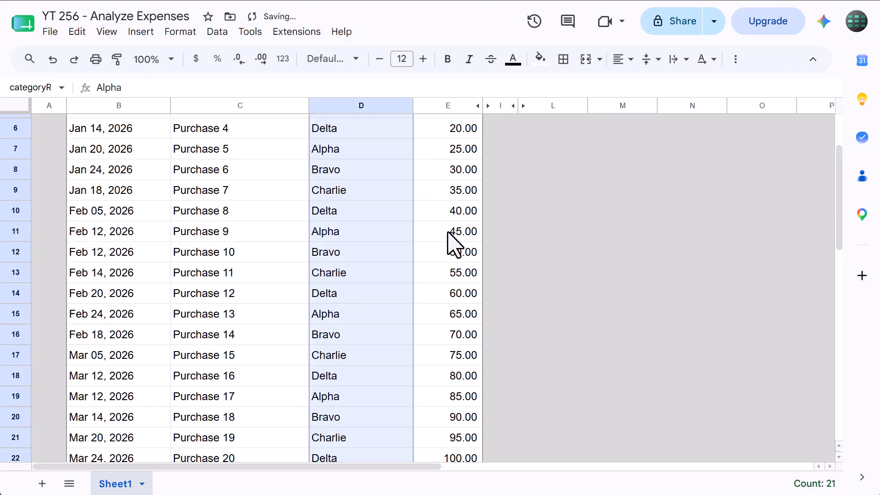
{"action": "left_click", "coordinate": [451, 172]}
{"action": "left_click_drag", "start_coordinate": [451, 181], "coordinate": [458, 371]}
{"action": "left_click", "coordinate": [29, 87]}
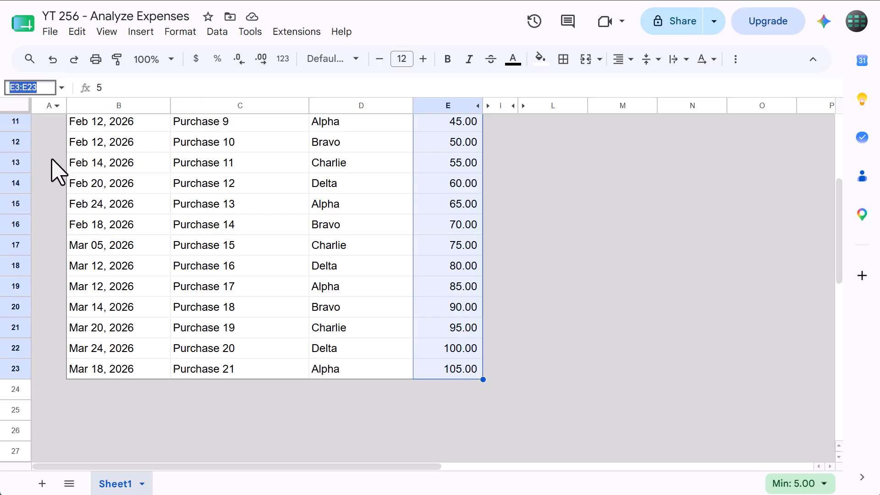
{"action": "type", "text": "a"}
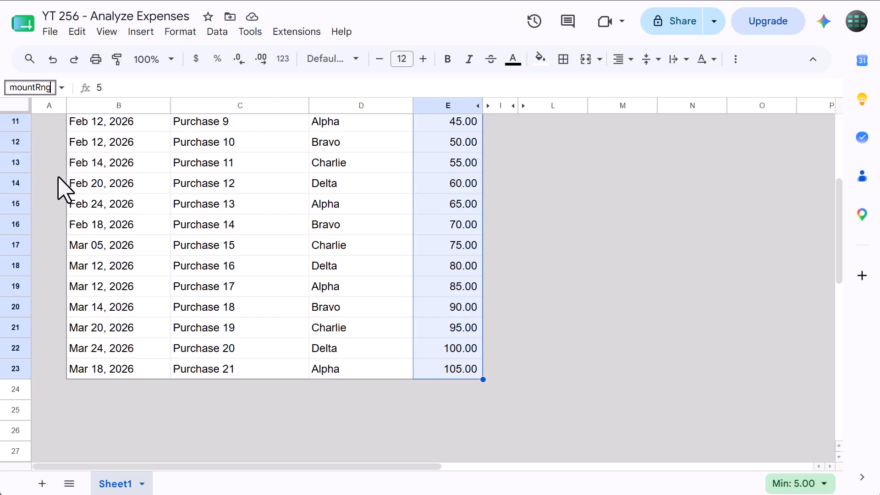
{"action": "key", "text": "Return"}
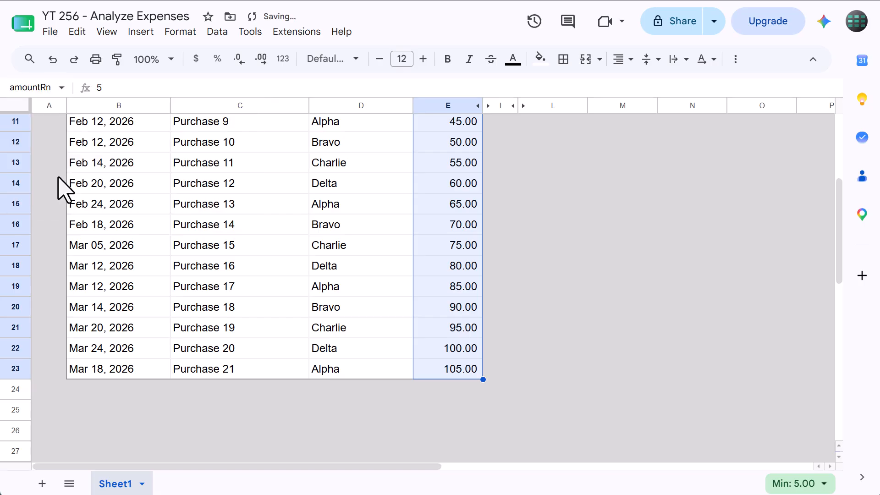
Step: Review the named ranges amountRng, categoryRng and dateRng, and view the edit options for dateRng without changing it
{"action": "left_click", "coordinate": [352, 167]}
{"action": "scroll", "coordinate": [360, 173], "scroll_direction": "up", "scroll_amount": 5}
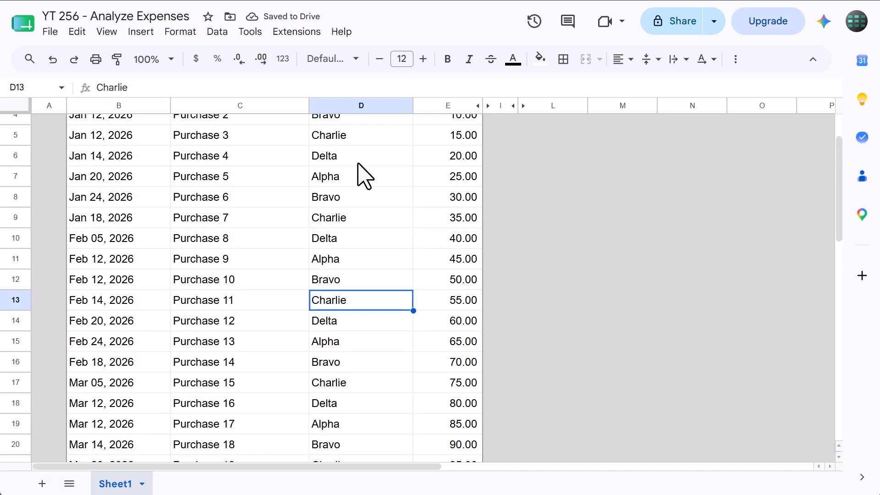
{"action": "left_click", "coordinate": [219, 32]}
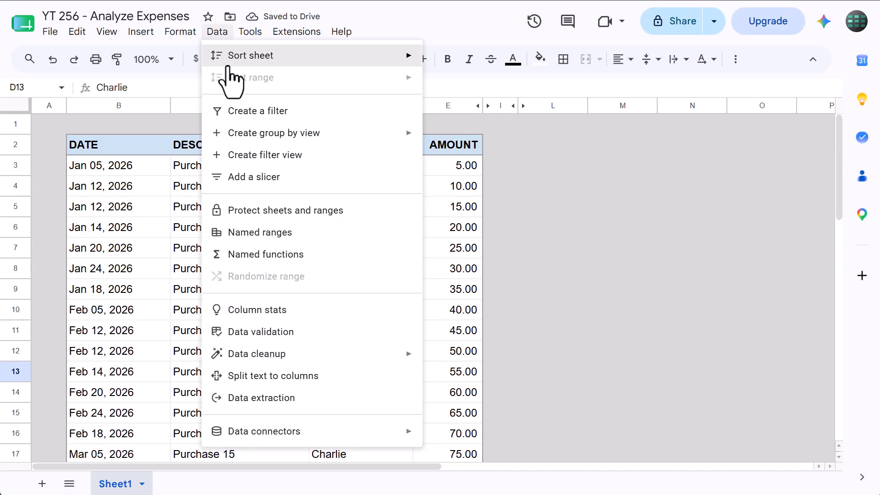
{"action": "left_click", "coordinate": [260, 232]}
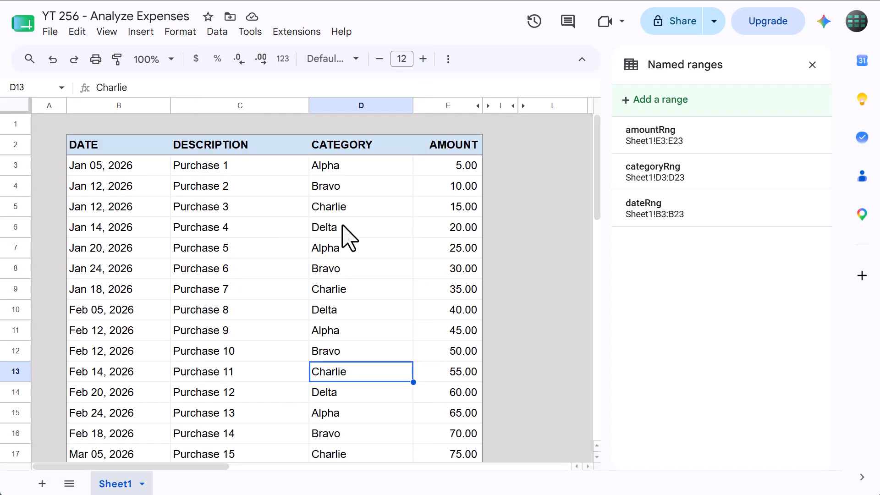
{"action": "left_click", "coordinate": [724, 143]}
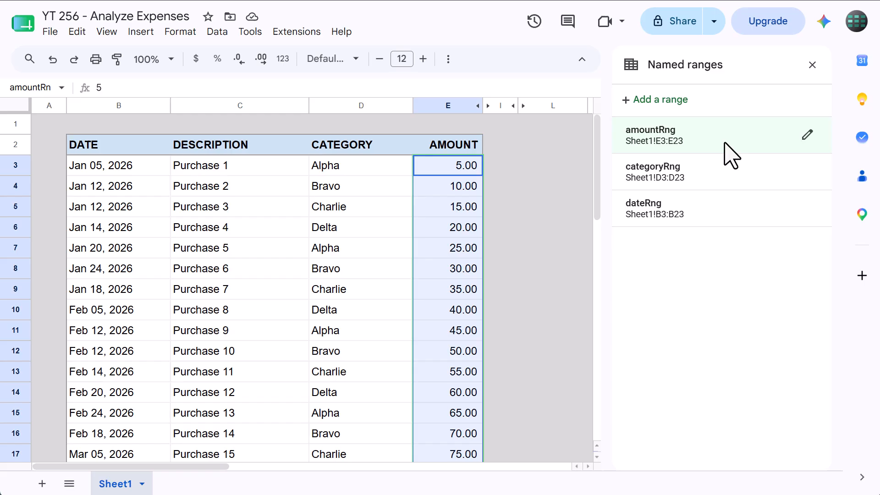
{"action": "left_click", "coordinate": [714, 177]}
{"action": "left_click", "coordinate": [718, 210]}
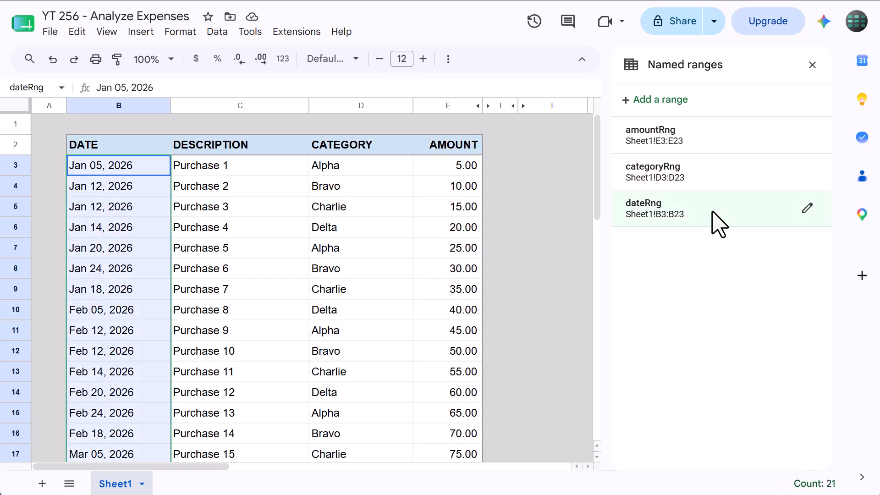
{"action": "left_click", "coordinate": [808, 208]}
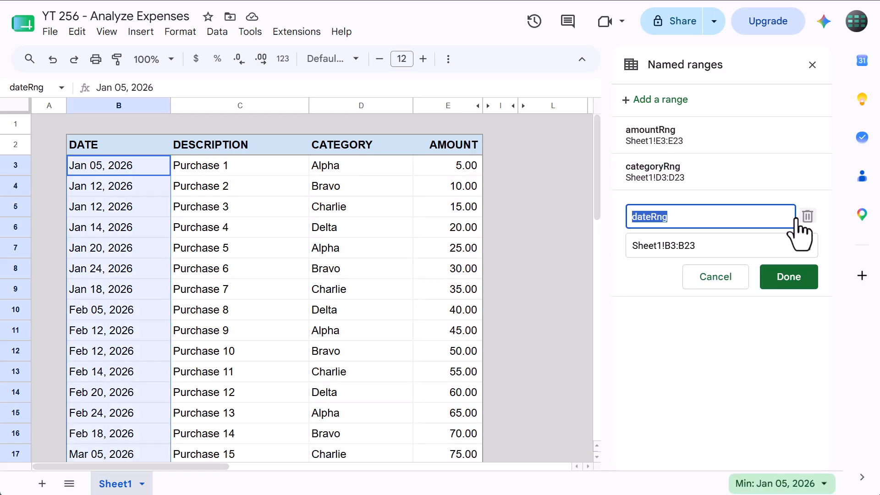
{"action": "left_click", "coordinate": [715, 281]}
{"action": "left_click", "coordinate": [812, 64]}
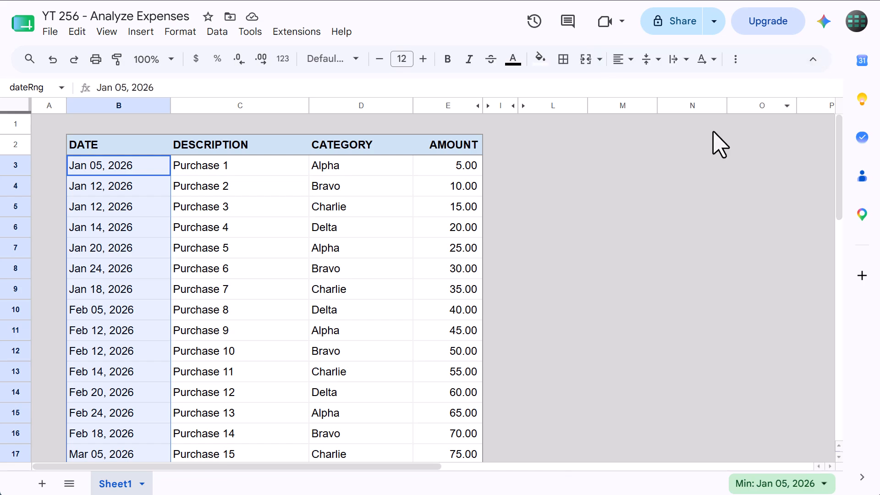
Step: Unhide columns F to H beside the expense table, then clear the column selection
{"action": "left_click", "coordinate": [447, 166]}
{"action": "left_click", "coordinate": [490, 106]}
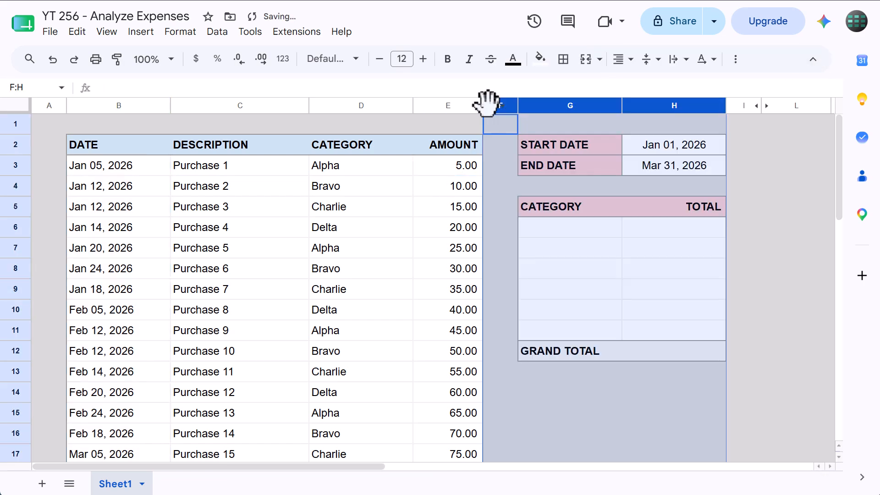
{"action": "left_click", "coordinate": [600, 192]}
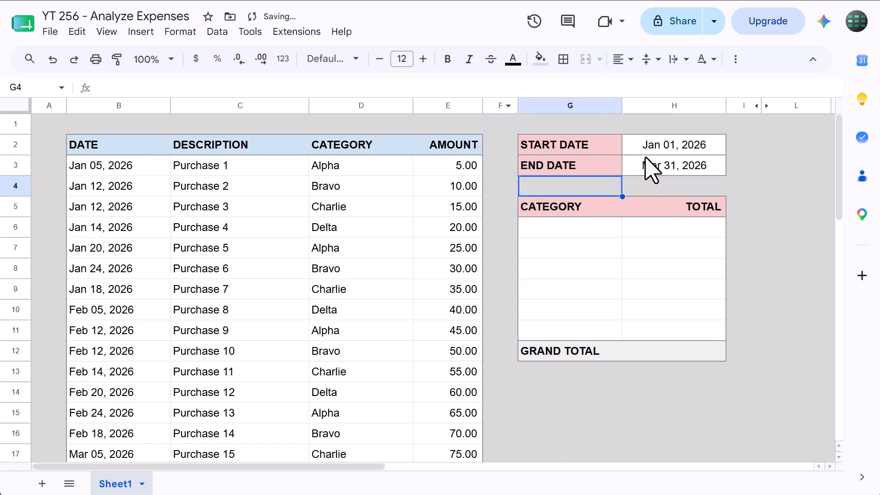
Step: Examine the summary area's start and end dates, category and total cells, and grand total cell
{"action": "left_click", "coordinate": [635, 146]}
{"action": "left_click", "coordinate": [668, 169]}
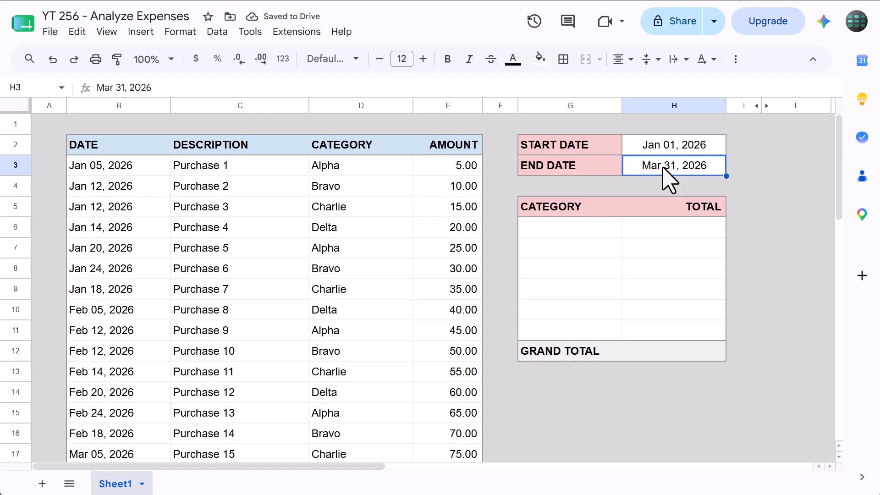
{"action": "left_click_drag", "start_coordinate": [564, 229], "coordinate": [563, 333]}
{"action": "left_click_drag", "start_coordinate": [667, 232], "coordinate": [659, 335]}
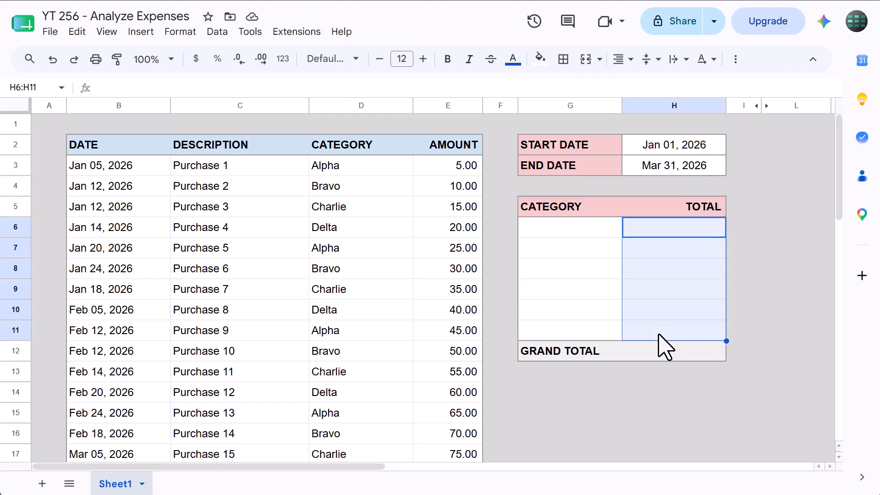
{"action": "left_click", "coordinate": [675, 351]}
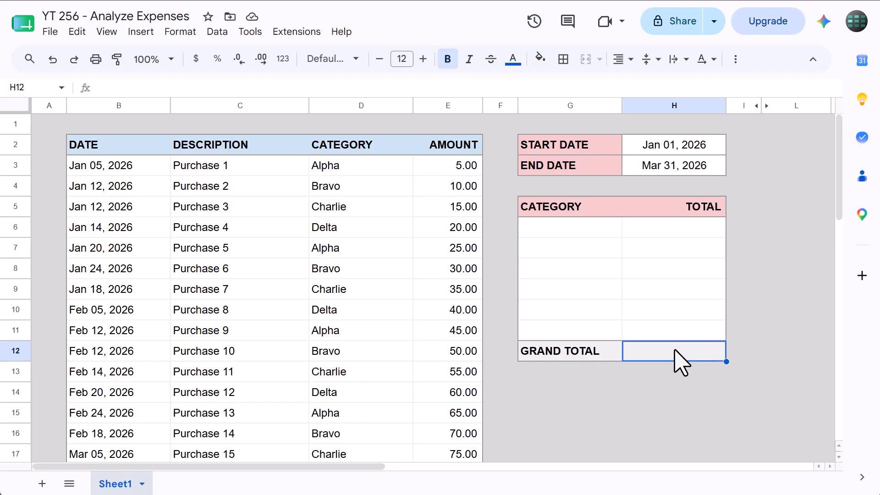
Step: Enter =UNIQUE(categoryRng) in G6 to list the distinct expense categories, and check the formula
{"action": "left_click", "coordinate": [591, 229]}
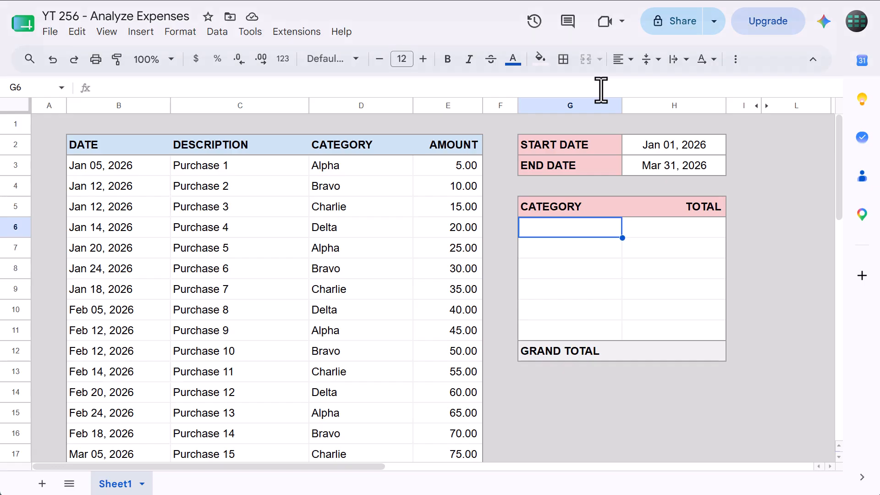
{"action": "left_click", "coordinate": [601, 90]}
{"action": "type", "text": "=uniq"}
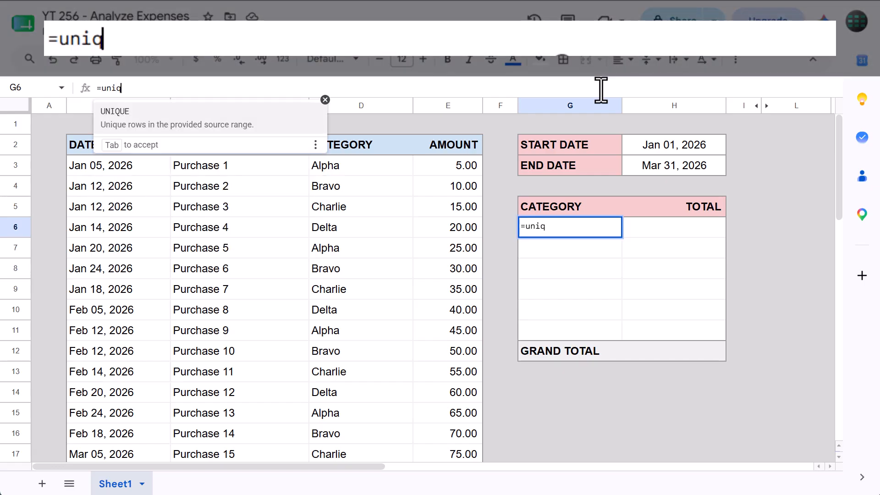
{"action": "key", "text": "Tab"}
{"action": "type", "text": "cate"}
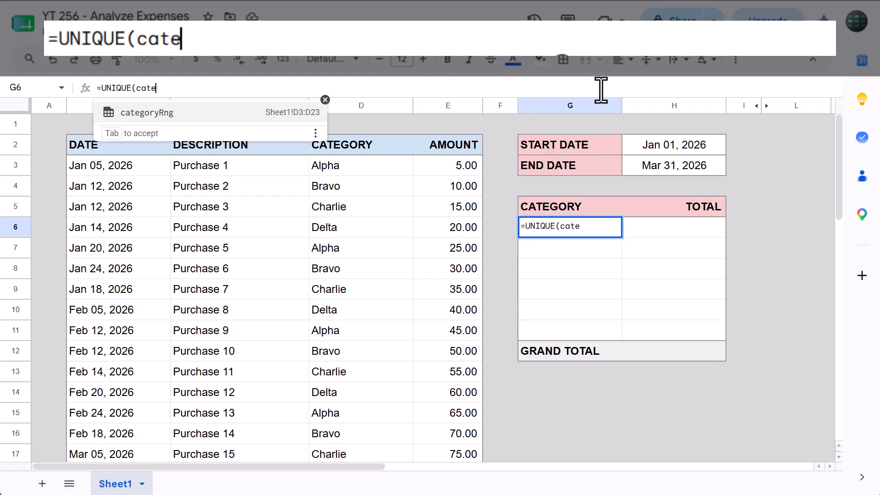
{"action": "key", "text": "Tab"}
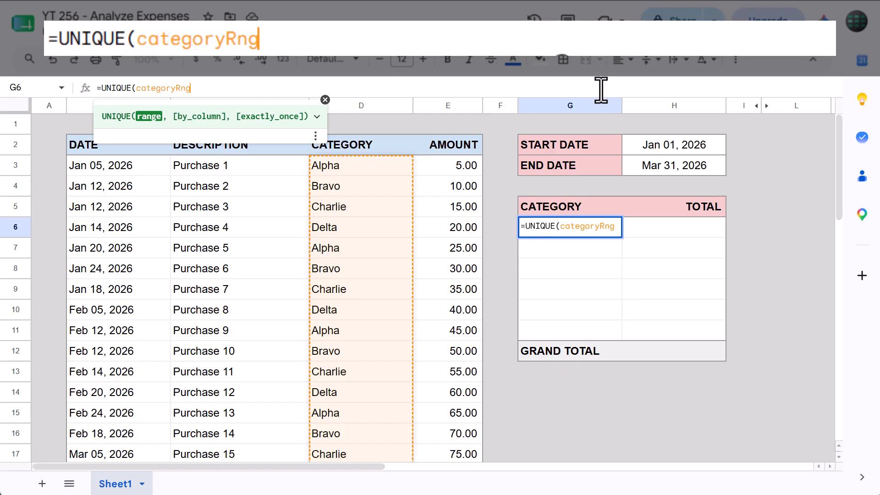
{"action": "type", "text": ")"}
{"action": "key", "text": "Return"}
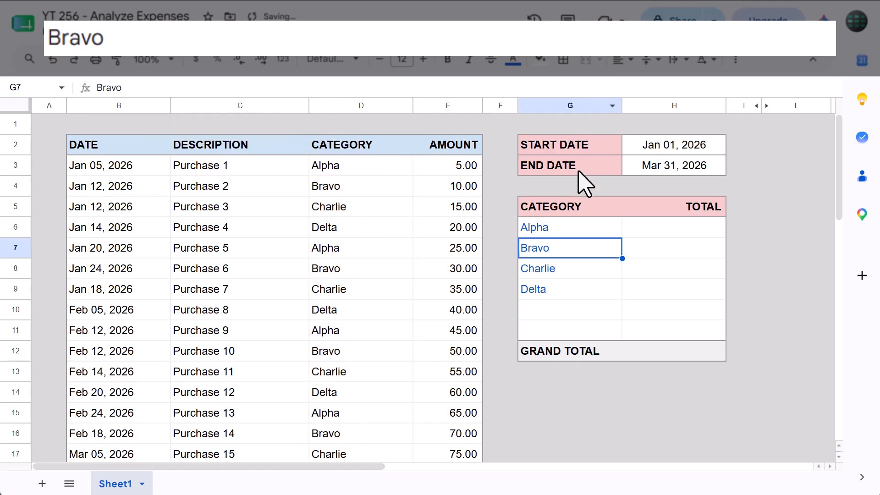
{"action": "left_click", "coordinate": [581, 224]}
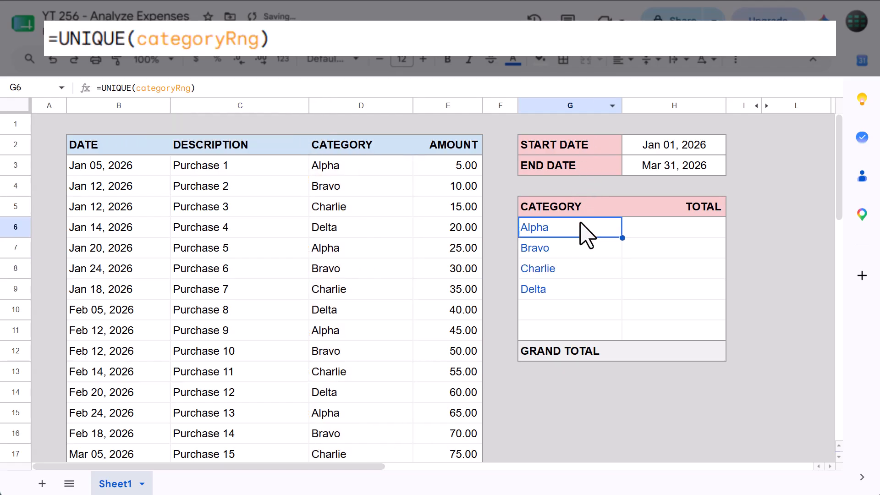
Step: Begin a SUMIFS formula in H6 that sums amountRng where categoryRng matches the category in G6
{"action": "left_click", "coordinate": [646, 230]}
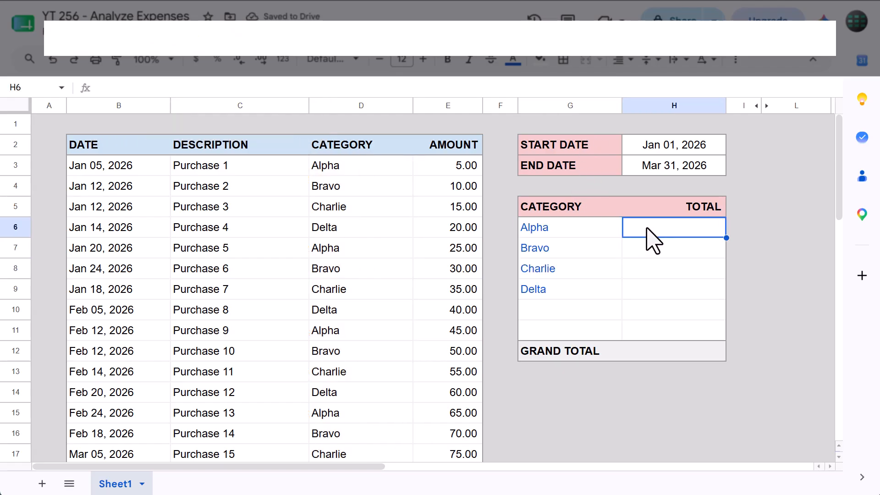
{"action": "left_click", "coordinate": [544, 92]}
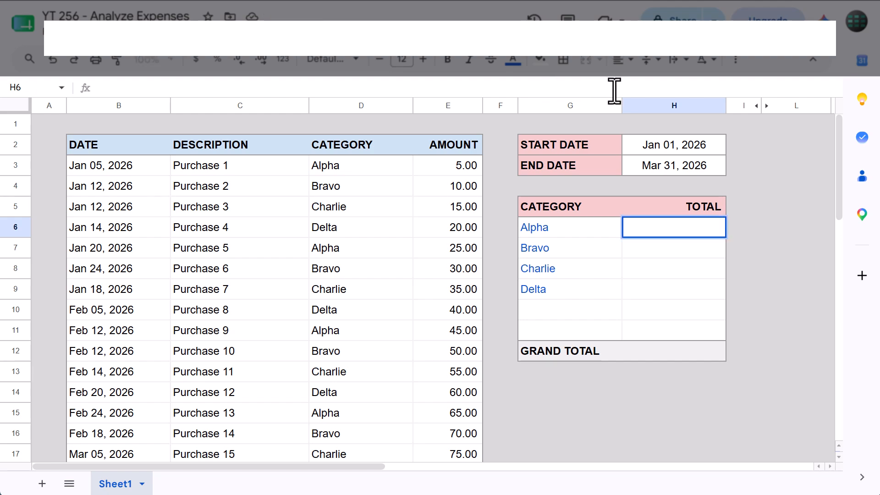
{"action": "type", "text": "=sum"}
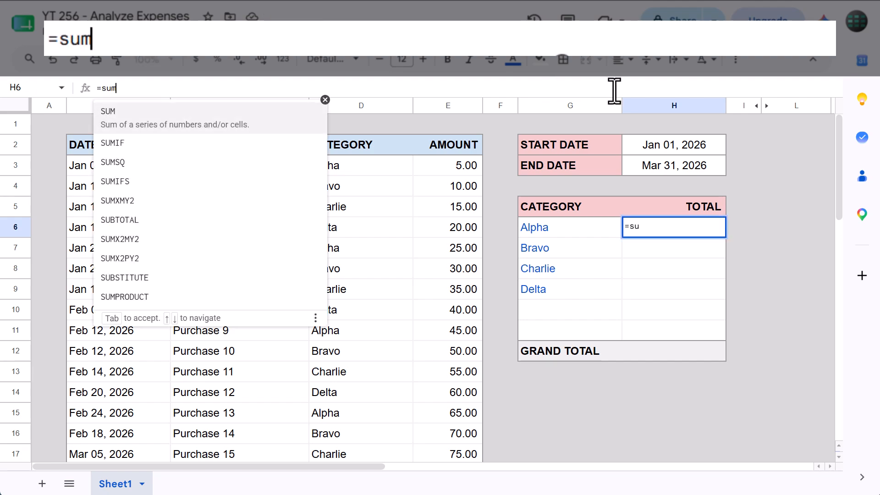
{"action": "type", "text": "ifs(am"}
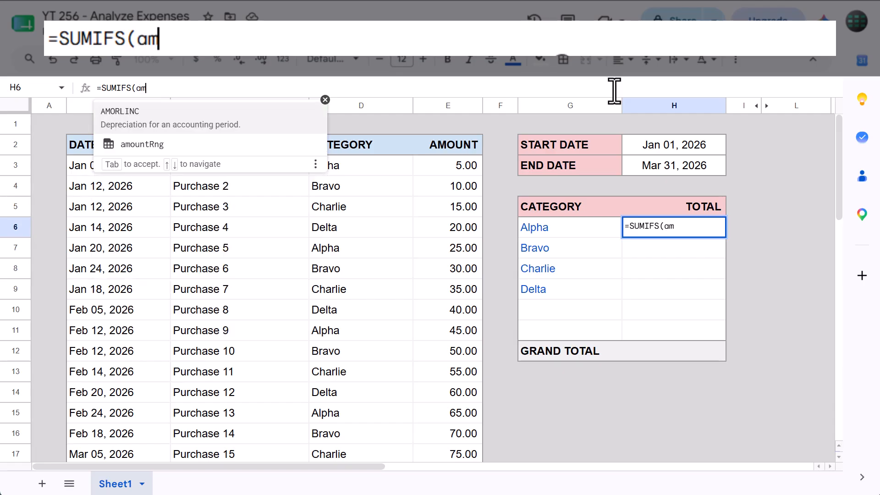
{"action": "type", "text": "ountRng,"}
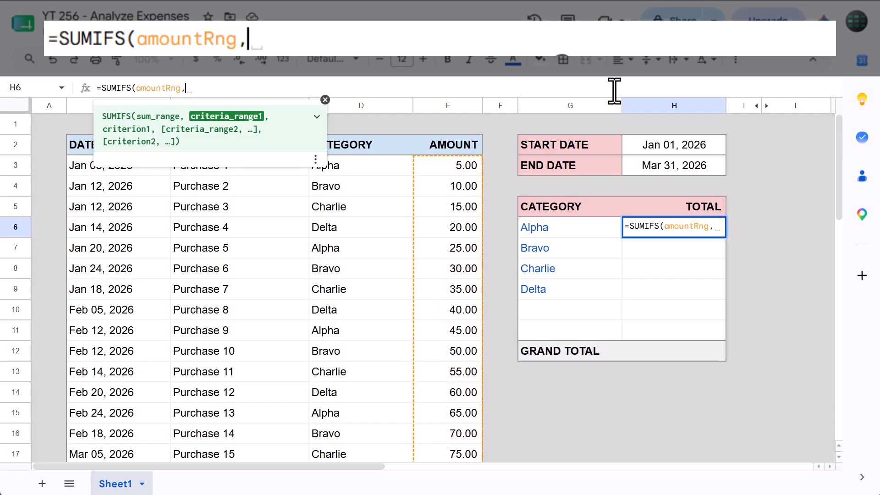
{"action": "type", "text": "categoryRng,"}
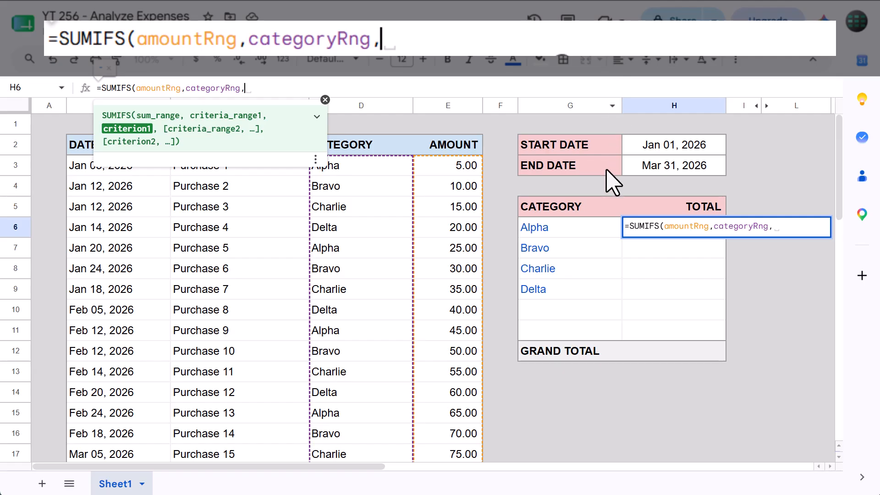
{"action": "left_click", "coordinate": [580, 227]}
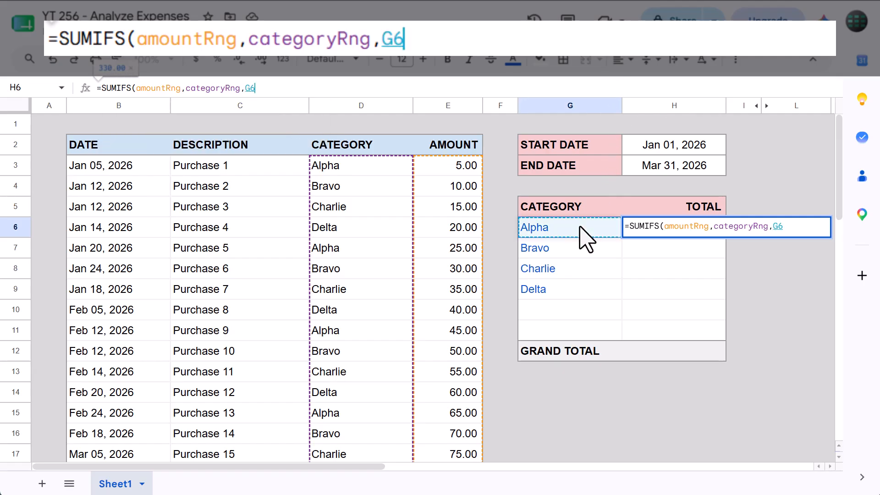
Step: Add a start-date condition to the H6 formula: dateRng with ">="&$H$2, using an absolute reference
{"action": "type", "text": ",dateRng"}
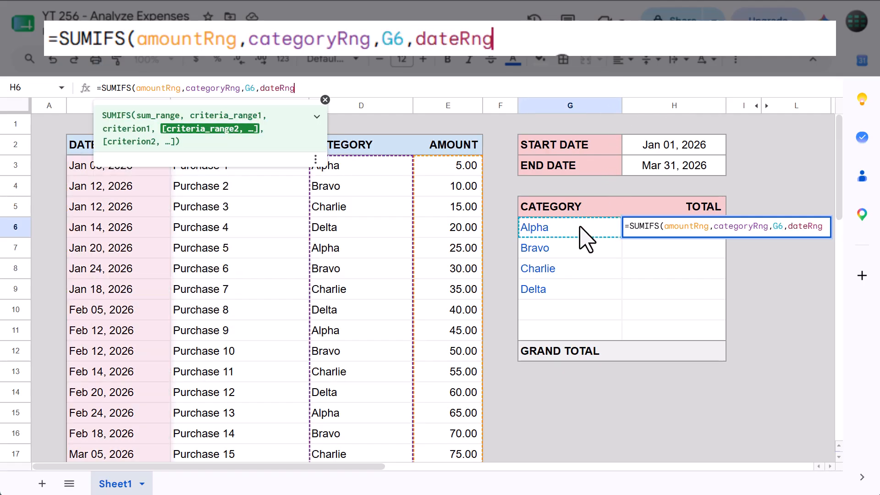
{"action": "type", "text": ","}
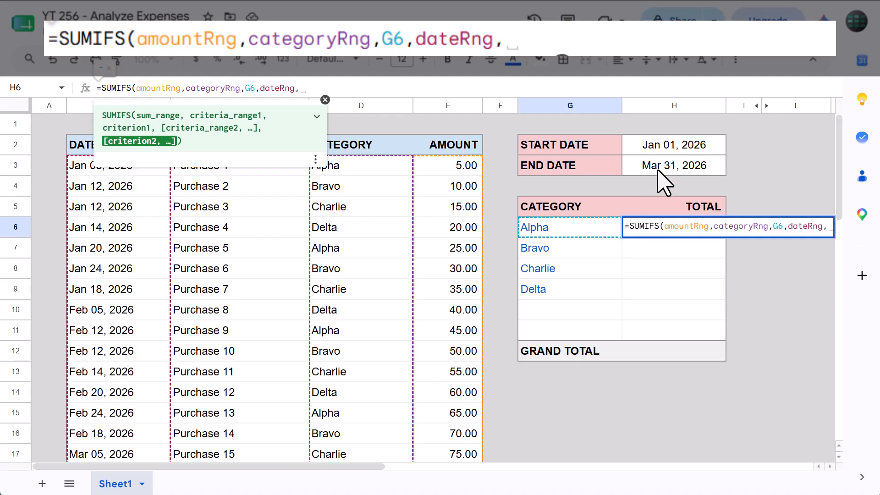
{"action": "type", "text": "\""}
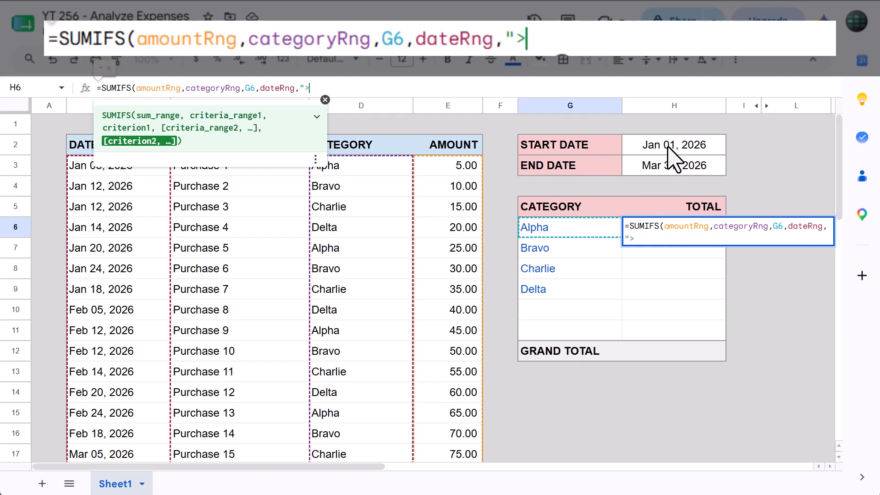
{"action": "type", "text": ">=\"&"}
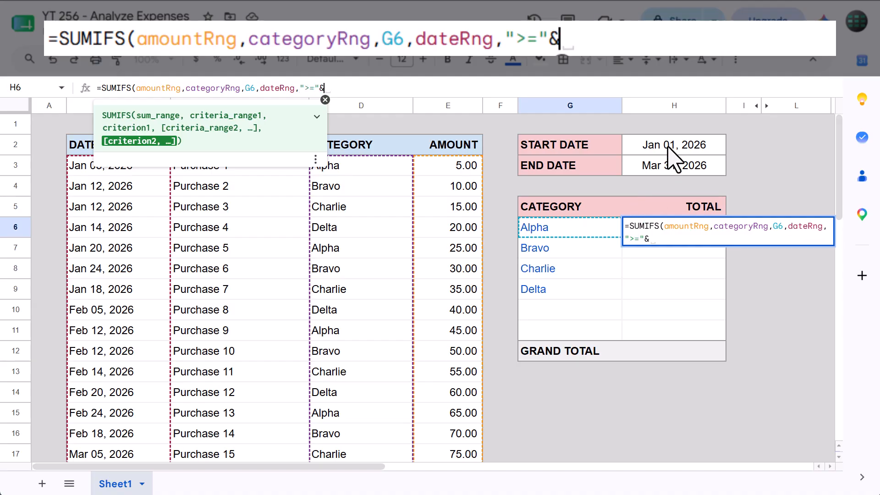
{"action": "left_click", "coordinate": [671, 151]}
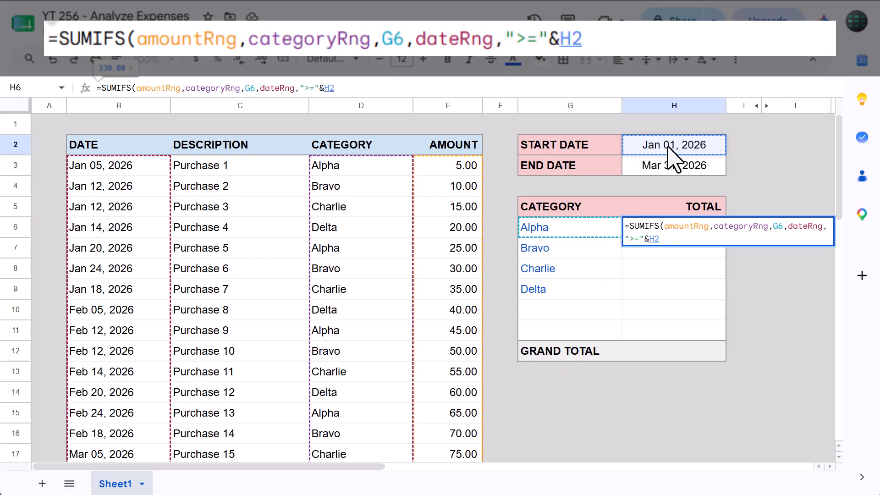
{"action": "key", "text": "F4"}
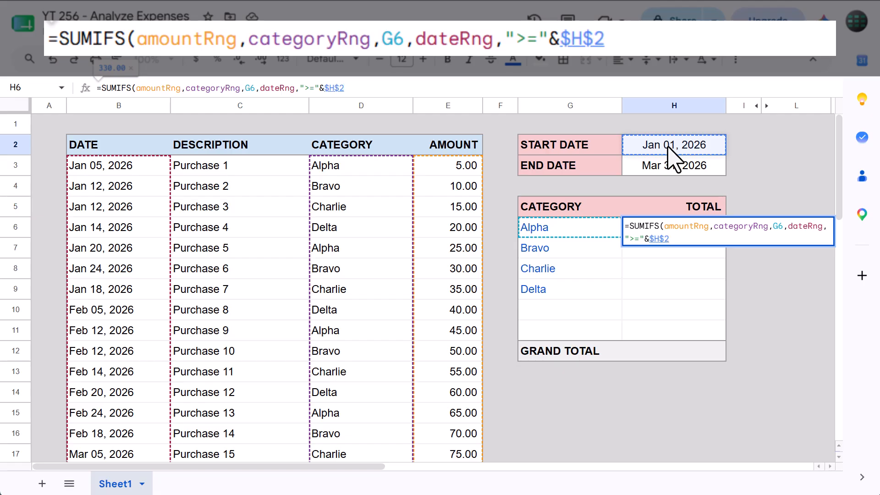
Step: Add the end-date condition dateRng with "<="&$H$3 as an absolute reference, and complete the SUMIFS formula in H6
{"action": "type", "text": ",dateRng"}
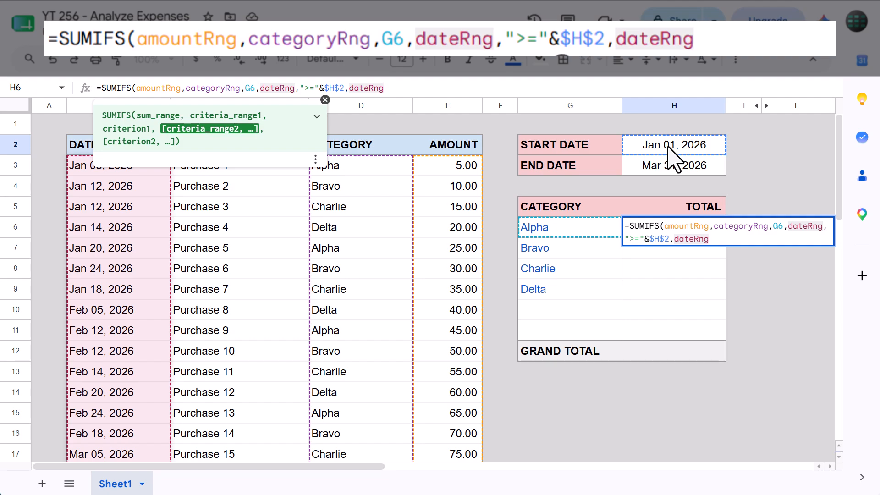
{"action": "type", "text": ",\""}
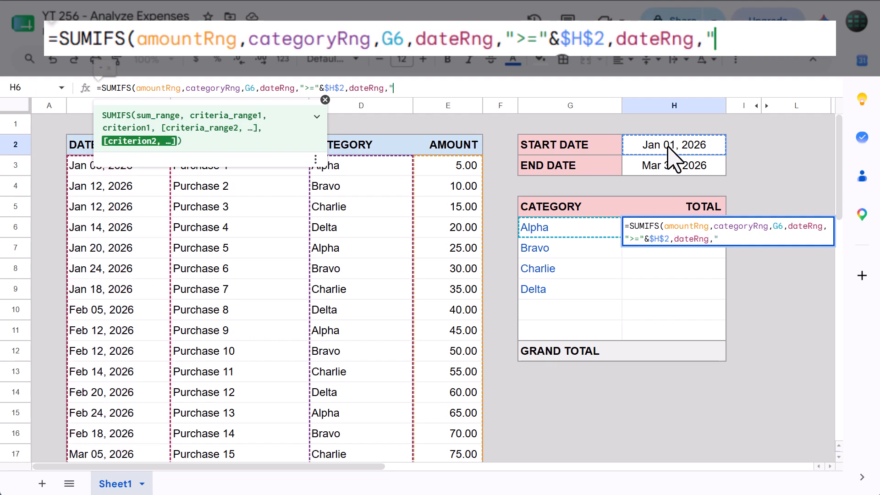
{"action": "type", "text": "<=\"&"}
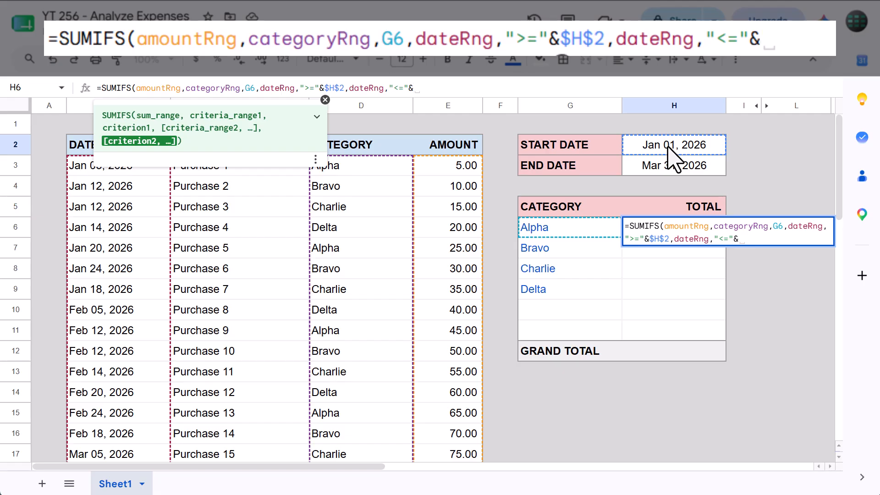
{"action": "left_click", "coordinate": [680, 170]}
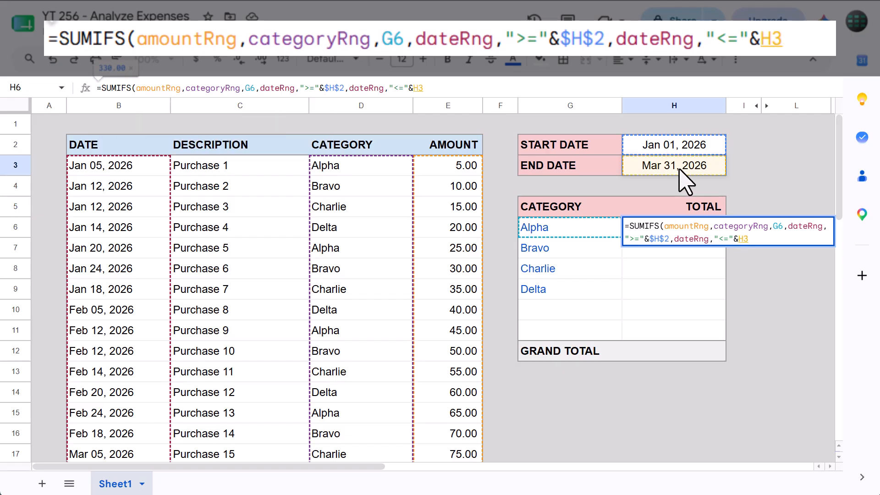
{"action": "key", "text": "F4"}
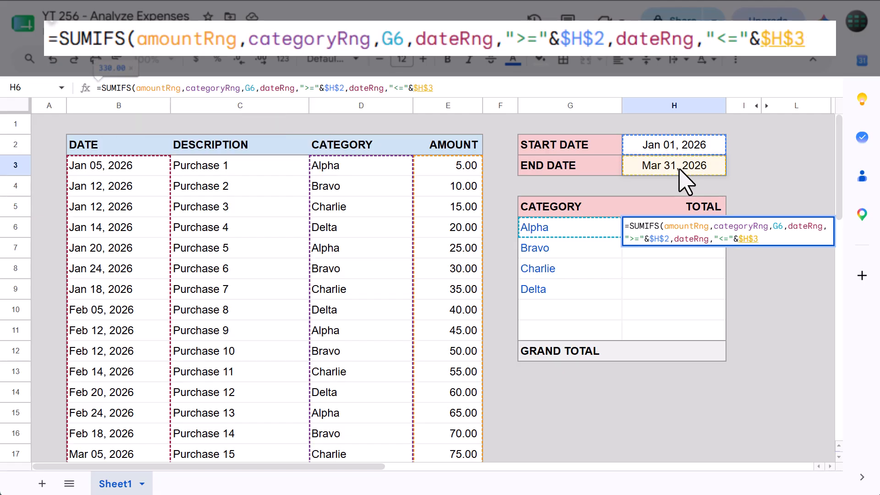
{"action": "type", "text": ")"}
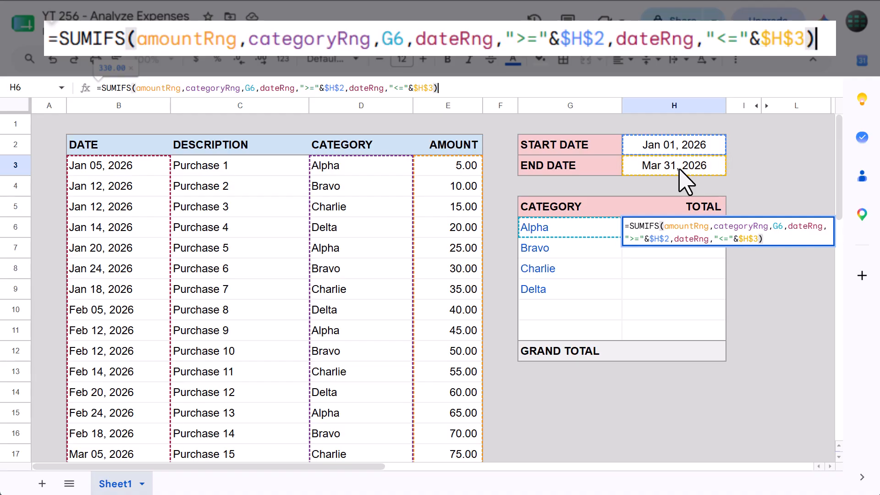
{"action": "key", "text": "Return"}
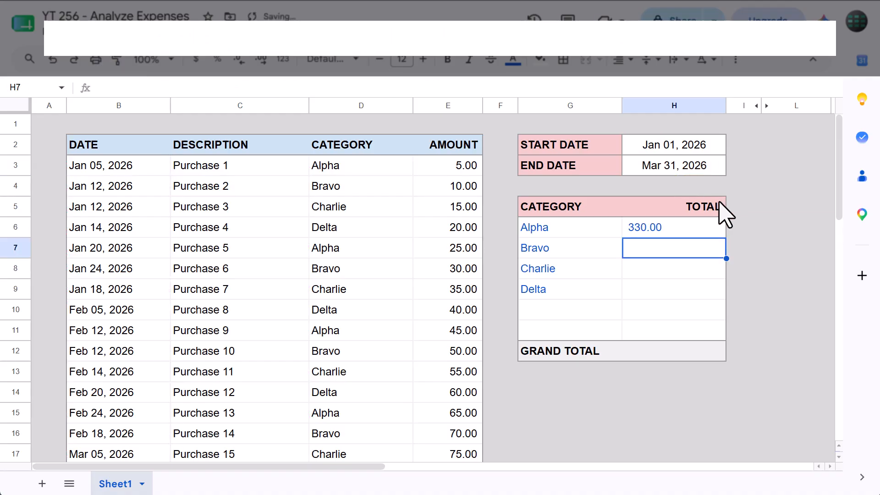
Step: Right-align the total in H6 and fill its formula down through H11
{"action": "left_click", "coordinate": [690, 231]}
{"action": "left_click", "coordinate": [619, 60]}
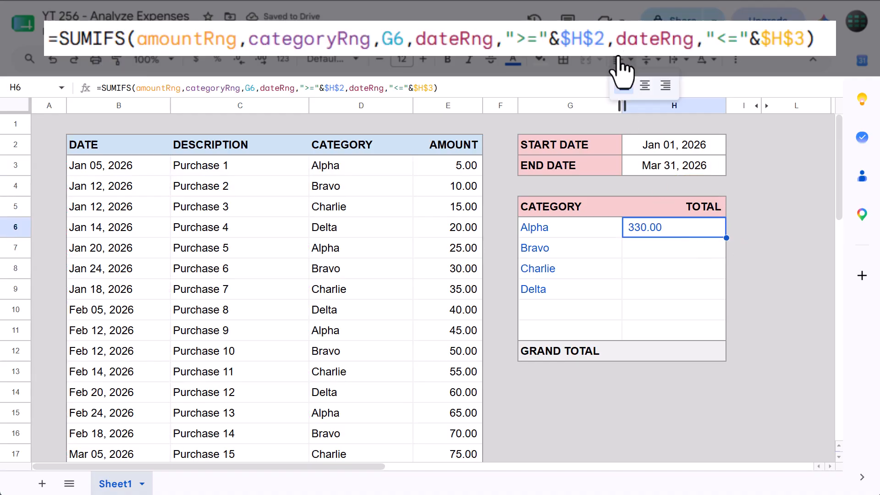
{"action": "left_click", "coordinate": [667, 85]}
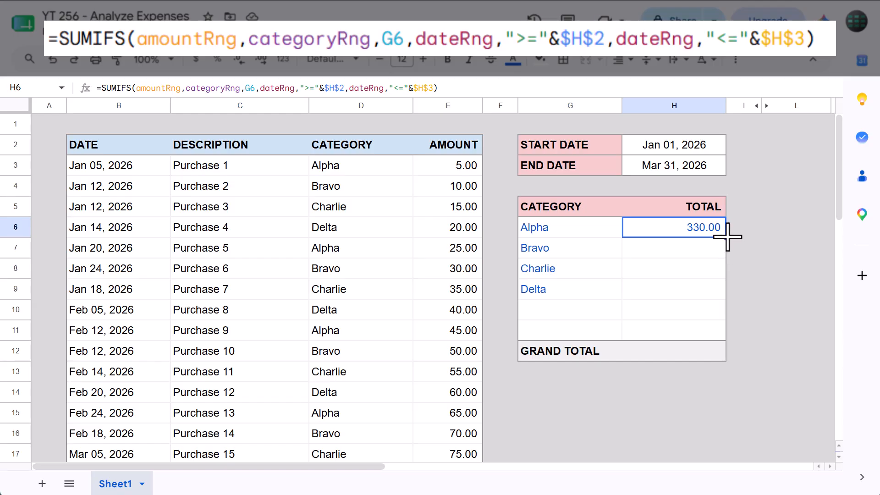
{"action": "left_click_drag", "start_coordinate": [727, 238], "coordinate": [721, 340]}
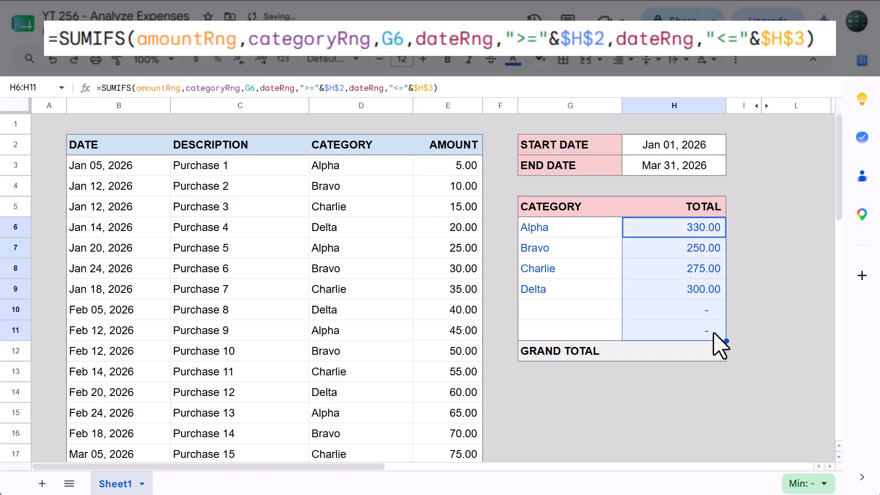
Step: Enter =SUM(H6:H11) in H12 as the grand total of the category totals
{"action": "left_click", "coordinate": [646, 334]}
{"action": "left_click", "coordinate": [655, 350]}
{"action": "type", "text": "=SUM("}
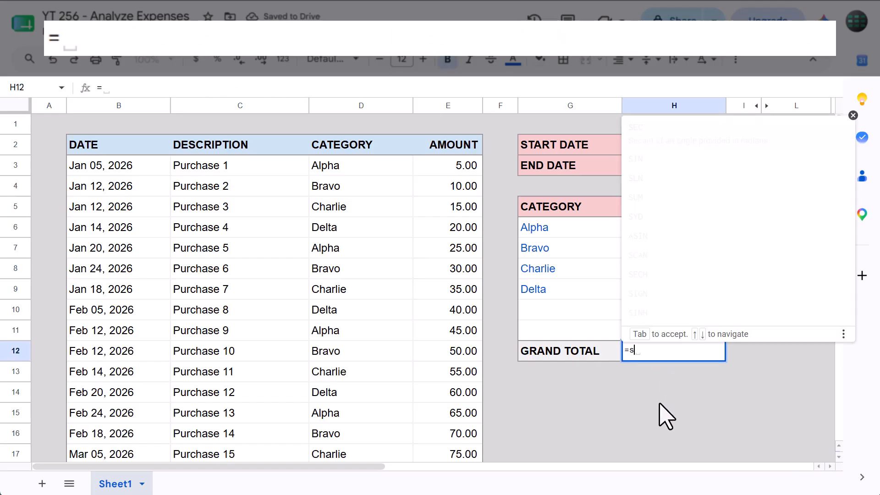
{"action": "left_click_drag", "start_coordinate": [701, 230], "coordinate": [701, 335]}
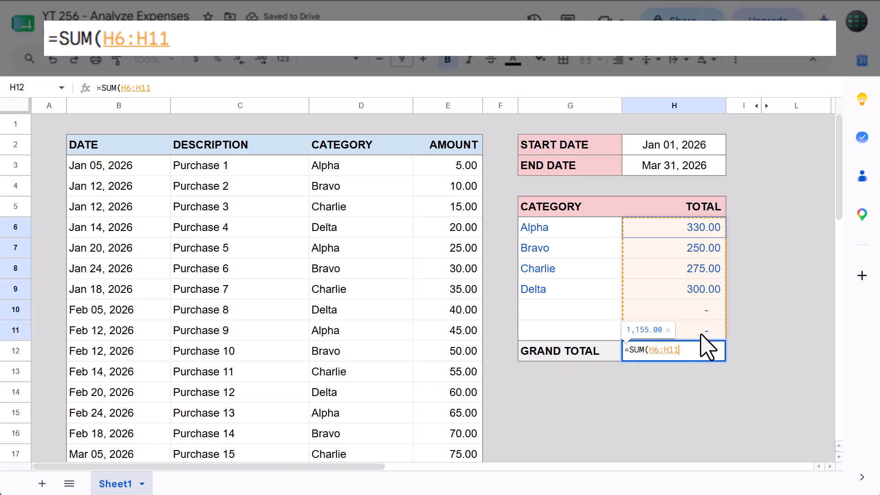
{"action": "type", "text": ")"}
{"action": "key", "text": "Return"}
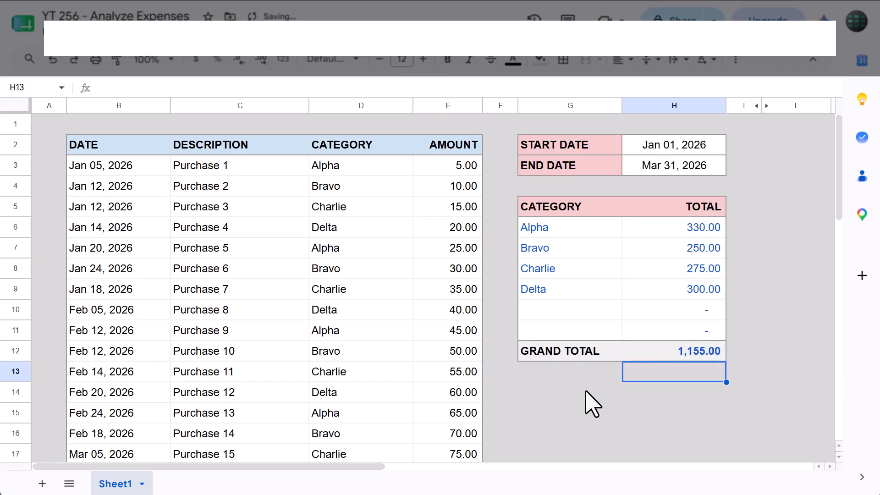
{"action": "left_click", "coordinate": [573, 394]}
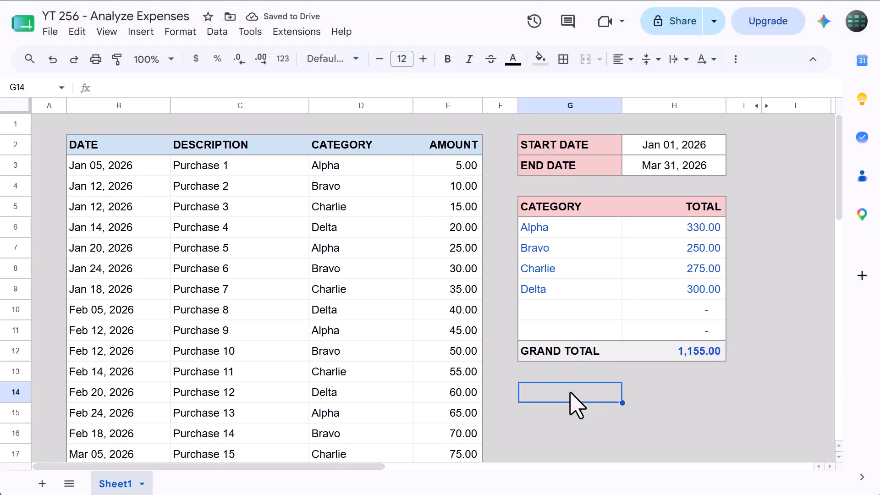
Step: Test the summary with an end date of Feb 05, 2026 in H3, and set it back to Mar 31, 2026
{"action": "left_click", "coordinate": [713, 170]}
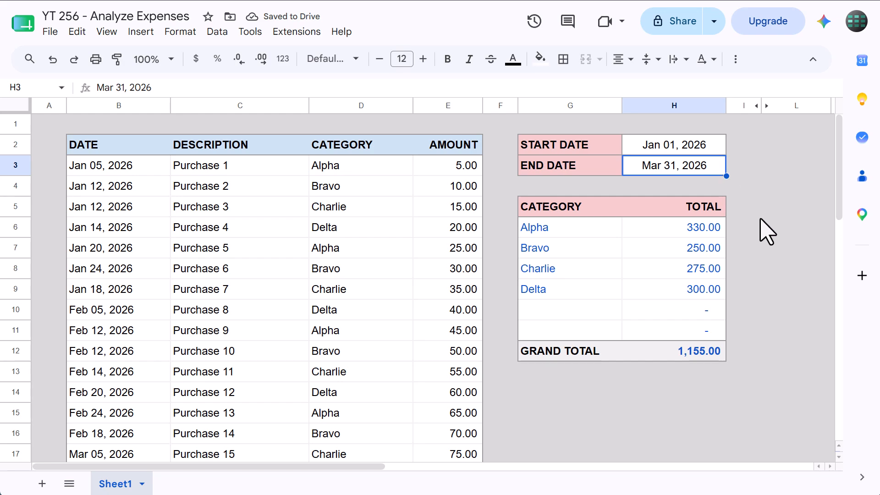
{"action": "type", "text": "2"}
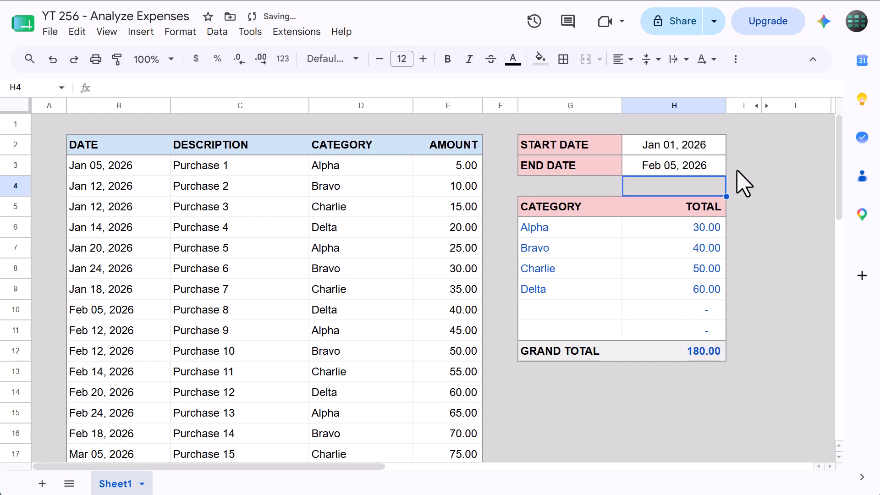
{"action": "left_click", "coordinate": [710, 166]}
{"action": "type", "text": "3/31"}
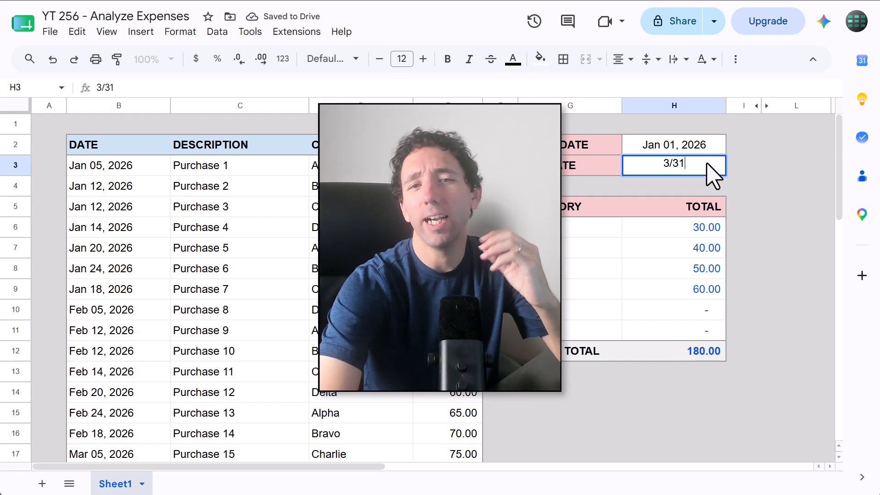
{"action": "key", "text": "Return"}
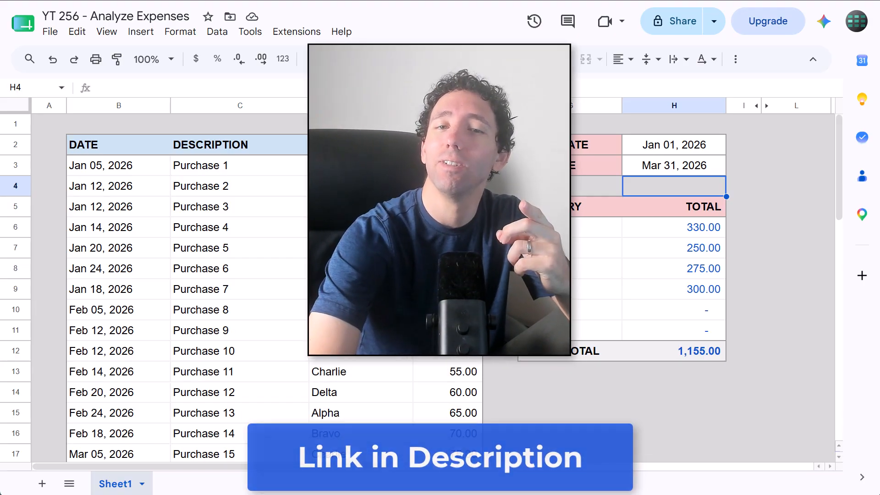
Step: Hide columns F to H and unhide columns J and K, then select the category cell K3 above the monthly totals
{"action": "left_click_drag", "start_coordinate": [500, 106], "coordinate": [646, 98]}
{"action": "right_click", "coordinate": [646, 99]}
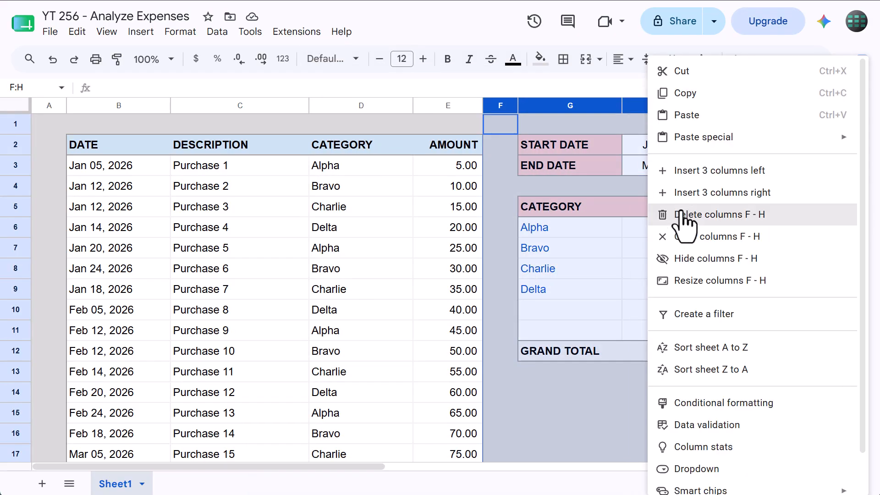
{"action": "left_click", "coordinate": [687, 259]}
{"action": "left_click", "coordinate": [571, 148]}
{"action": "left_click", "coordinate": [524, 106]}
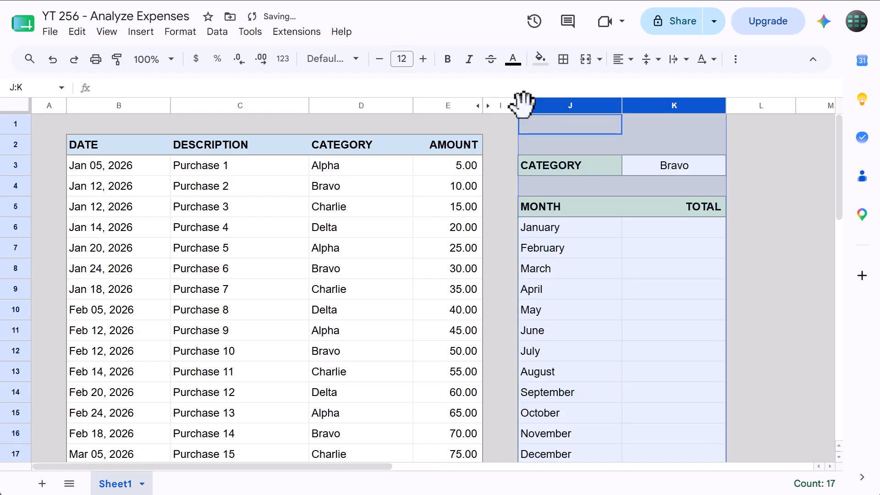
{"action": "left_click", "coordinate": [649, 235]}
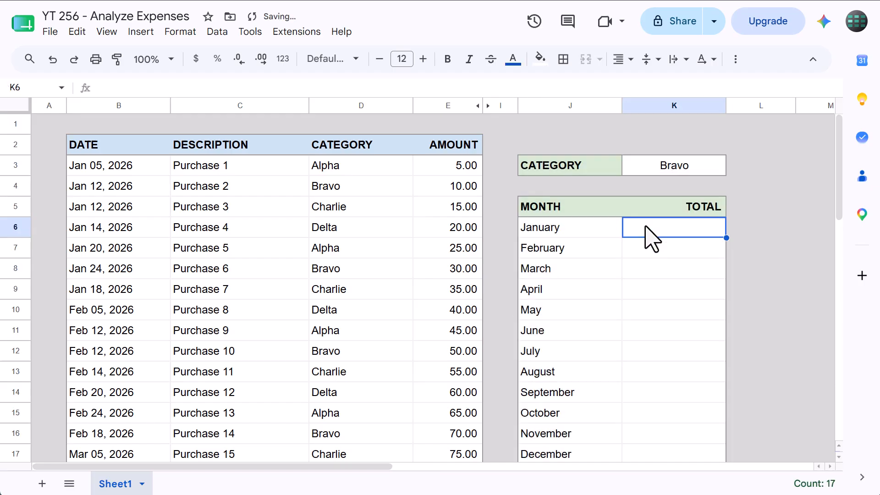
{"action": "left_click", "coordinate": [687, 167]}
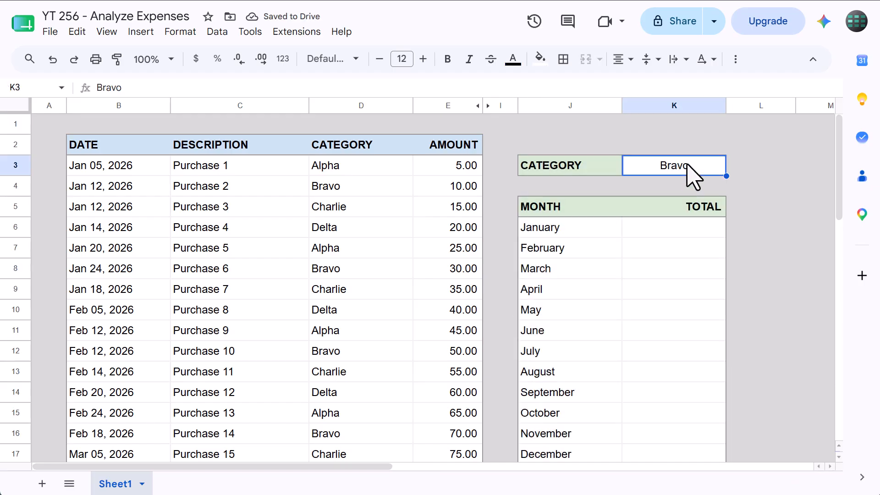
Step: Clear the category in K3, select the month and total cells J6:K17 for review, and enlarge the formula bar
{"action": "key", "text": "Delete"}
{"action": "scroll", "coordinate": [686, 177], "scroll_direction": "down", "scroll_amount": 3}
{"action": "left_click", "coordinate": [596, 164]}
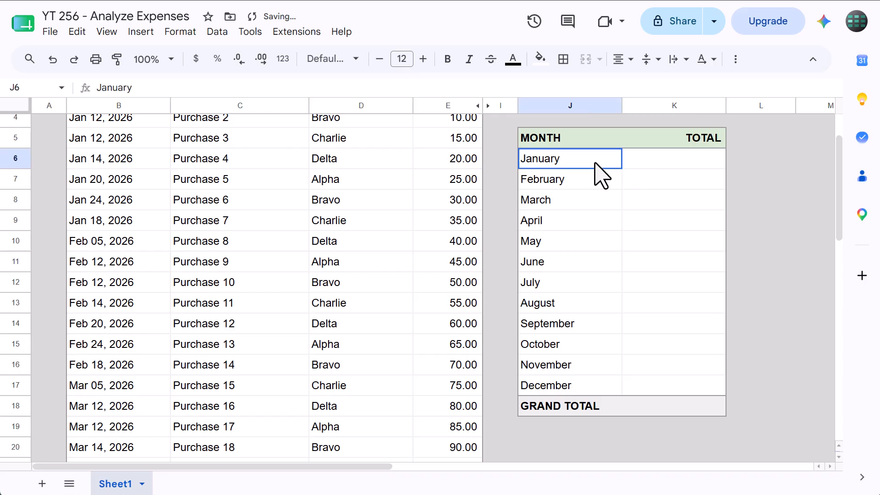
{"action": "left_click_drag", "start_coordinate": [595, 164], "coordinate": [672, 387]}
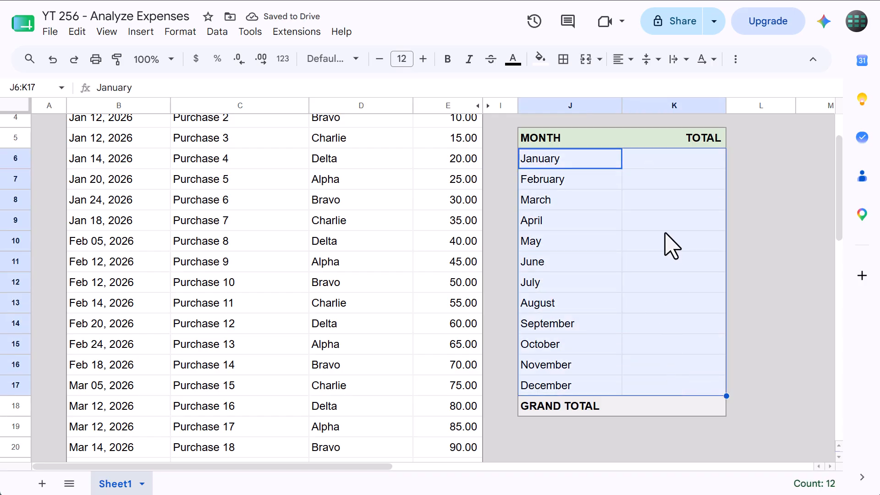
{"action": "left_click", "coordinate": [675, 222]}
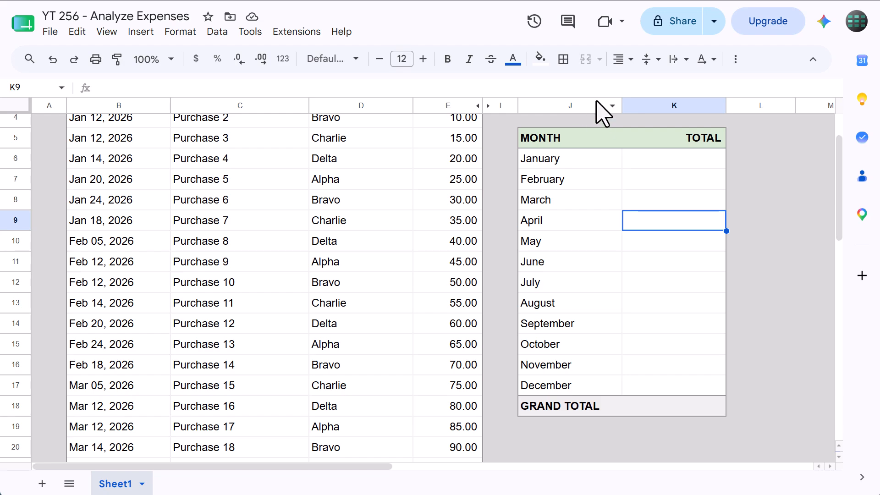
{"action": "left_click_drag", "start_coordinate": [599, 96], "coordinate": [606, 130]}
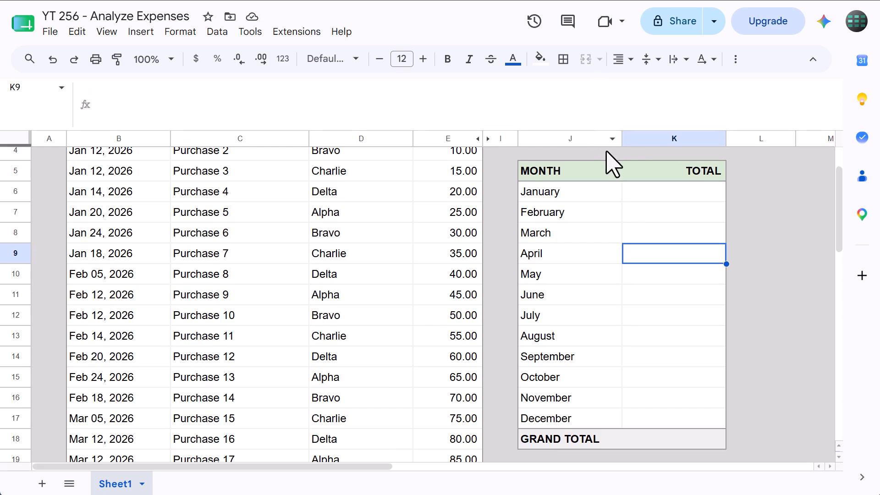
Step: Start a SUMIFS formula in K6 for the January total with the named range amountRng as the sum range
{"action": "left_click", "coordinate": [652, 192]}
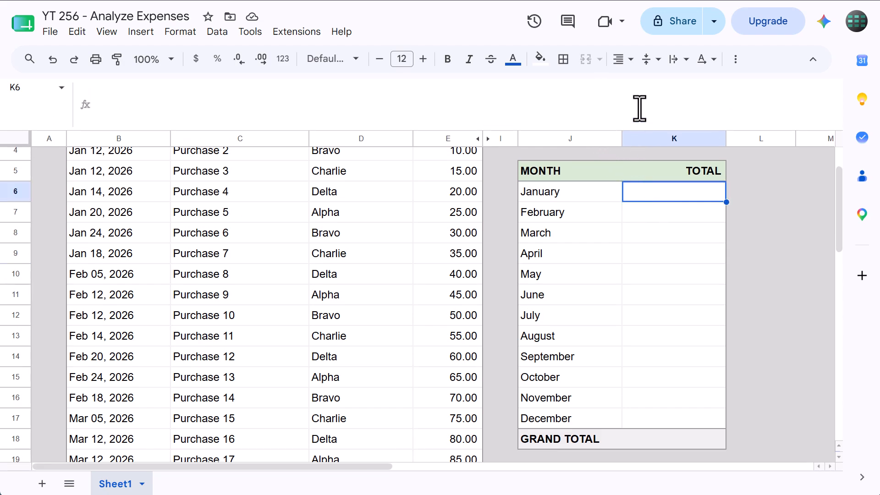
{"action": "left_click", "coordinate": [661, 107]}
{"action": "type", "text": "="}
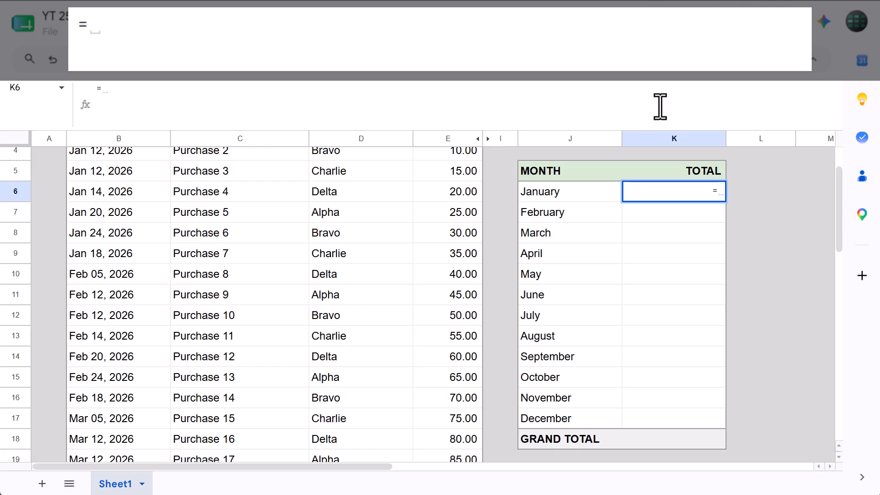
{"action": "type", "text": "sumifs"}
{"action": "key", "text": "Tab"}
{"action": "type", "text": "a"}
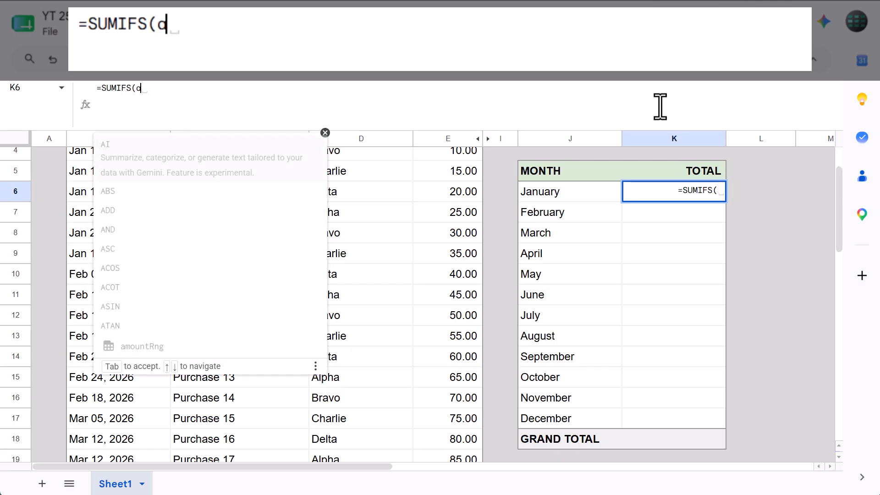
{"action": "type", "text": "moun"}
{"action": "key", "text": "Tab"}
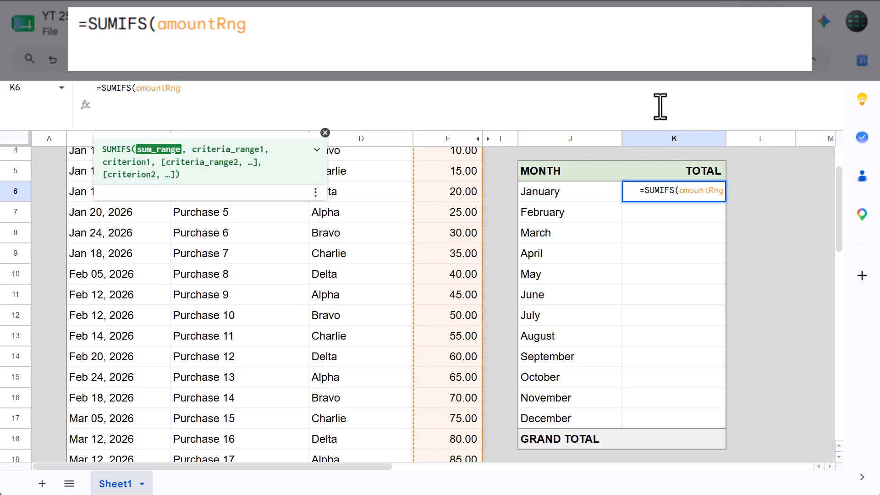
Step: Add ARRAYFORMULA(TEXT(dateRng,"MMMM")) as the first criteria range of the SUMIFS formula in K6
{"action": "type", "text": ",c"}
{"action": "key", "text": "BackSpace"}
{"action": "type", "text": "a"}
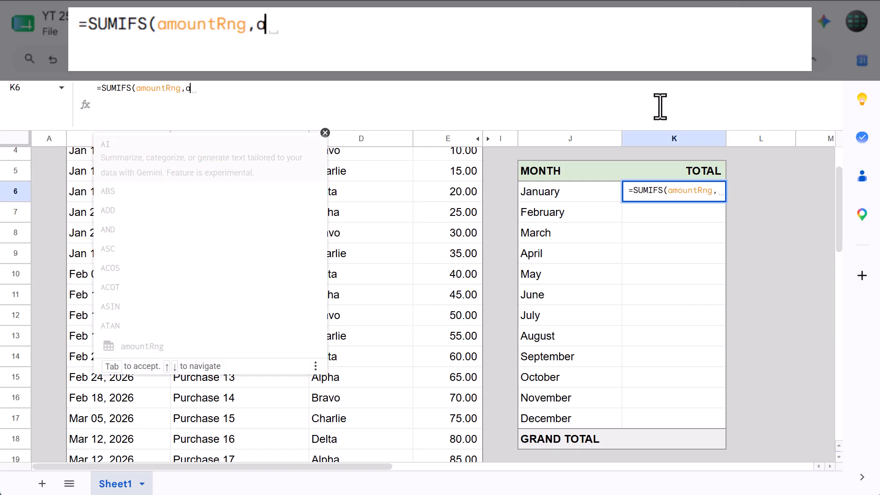
{"action": "type", "text": "rr"}
{"action": "key", "text": "Tab"}
{"action": "type", "text": "te"}
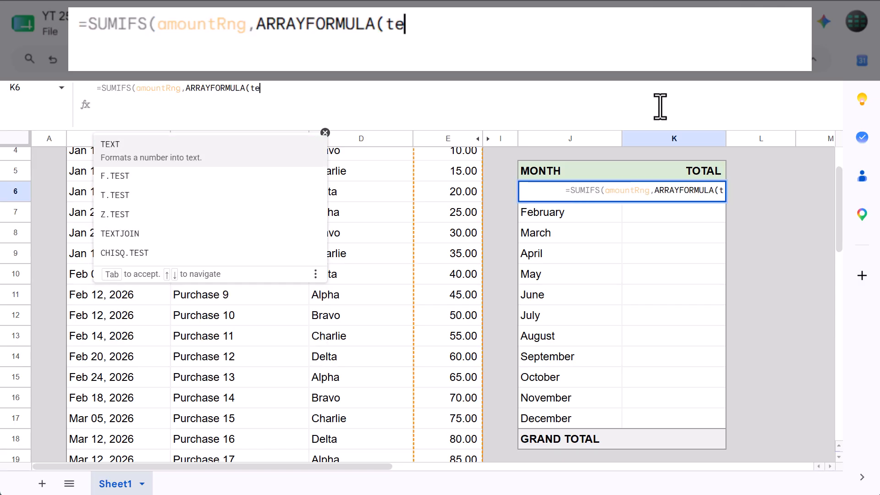
{"action": "type", "text": "xt"}
{"action": "key", "text": "Tab"}
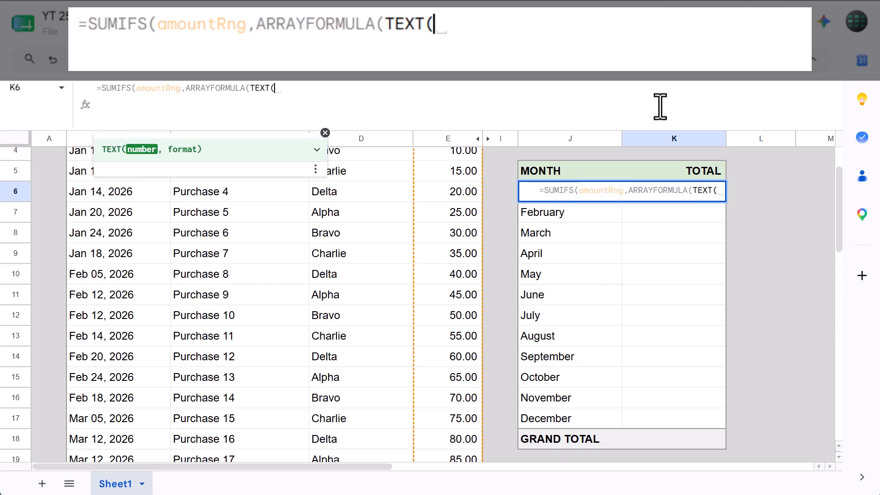
{"action": "type", "text": "dater"}
{"action": "key", "text": "Tab"}
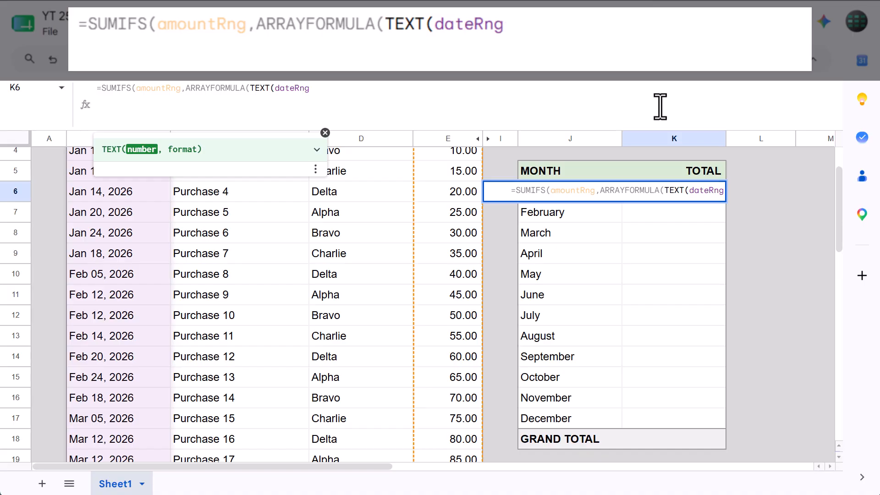
{"action": "type", "text": ",\"MMM"}
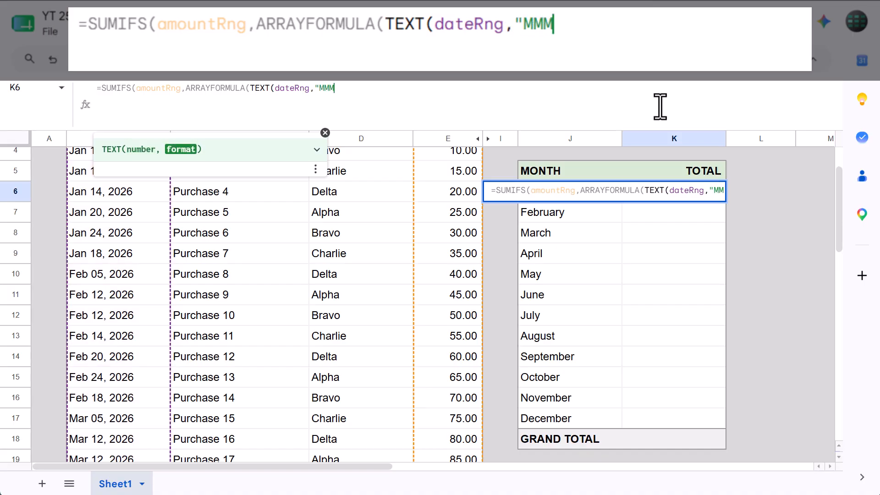
{"action": "type", "text": "M\""}
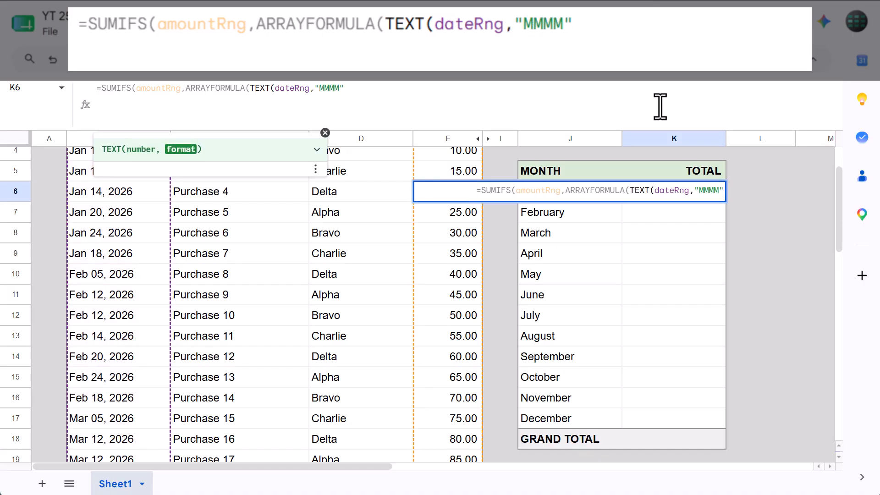
{"action": "type", "text": "))"}
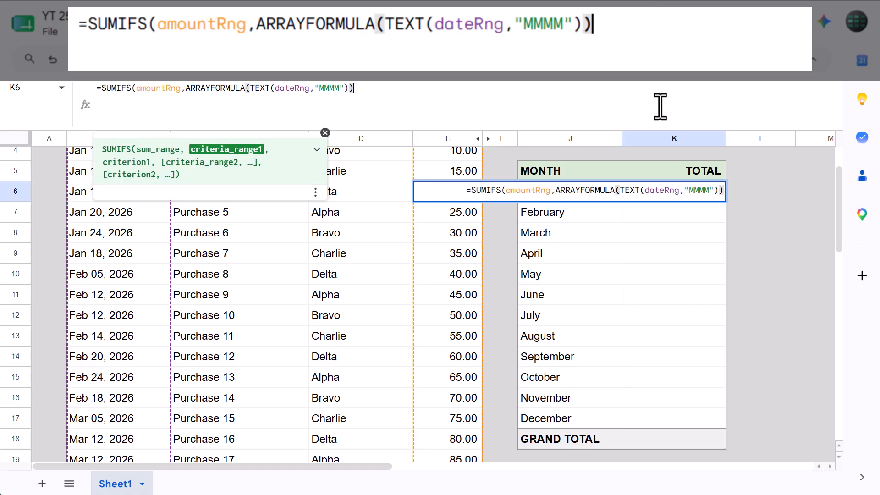
Step: Complete the K6 formula with J6 as the month criterion and enter it
{"action": "type", "text": ","}
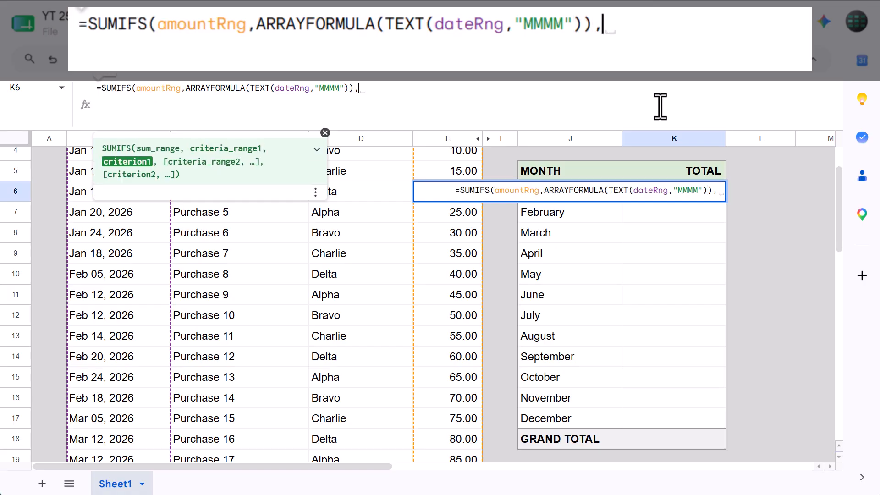
{"action": "type", "text": "J6)"}
{"action": "key", "text": "Return"}
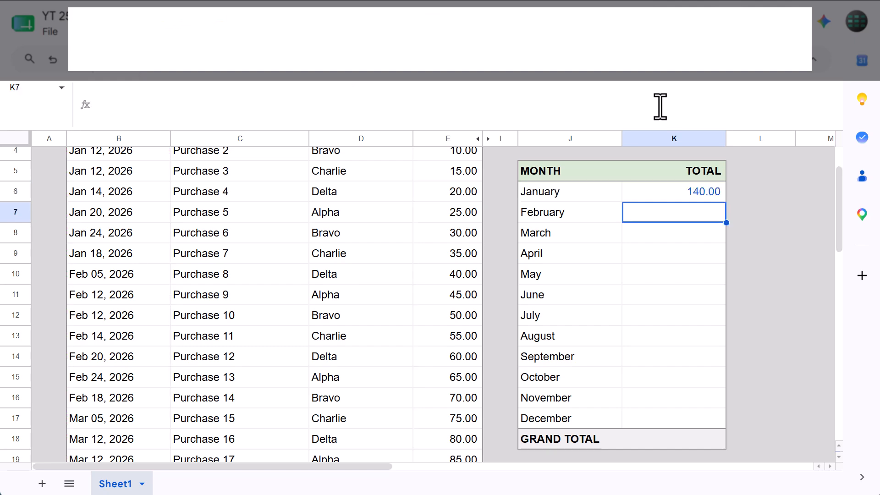
Step: Review the formula in K6, fill it down through K17 for all months, and check the February cell K7
{"action": "left_click", "coordinate": [682, 194]}
{"action": "double_click", "coordinate": [681, 193]}
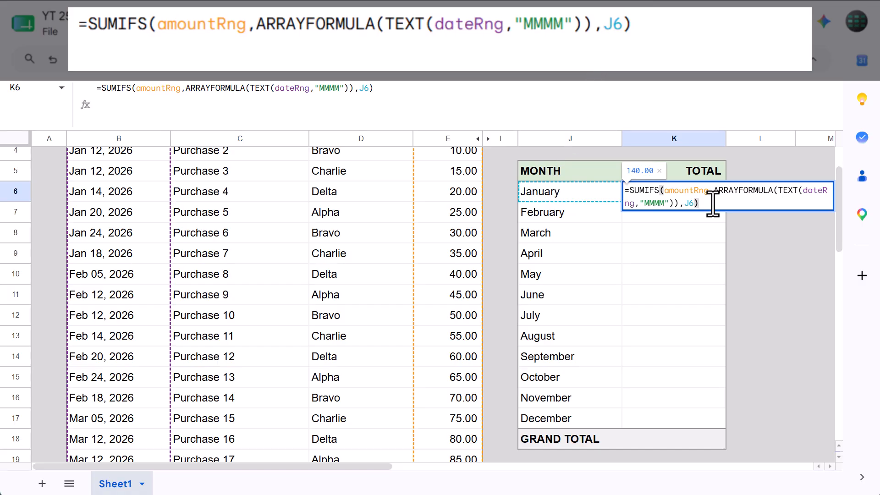
{"action": "key", "text": "Return"}
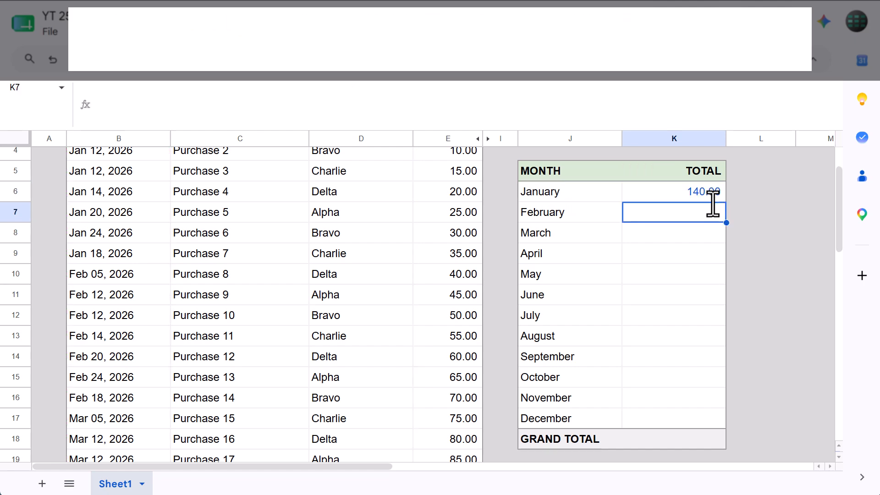
{"action": "left_click", "coordinate": [715, 195]}
{"action": "left_click_drag", "start_coordinate": [727, 202], "coordinate": [708, 415]}
{"action": "left_click", "coordinate": [660, 212]}
Step: Choose Bravo as the category in K3
{"action": "scroll", "coordinate": [659, 212], "scroll_direction": "up", "scroll_amount": 2}
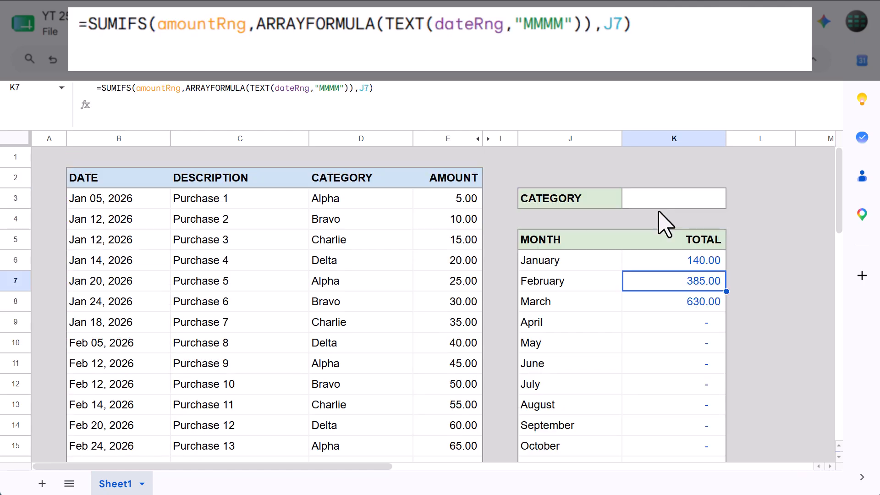
{"action": "left_click", "coordinate": [660, 208]}
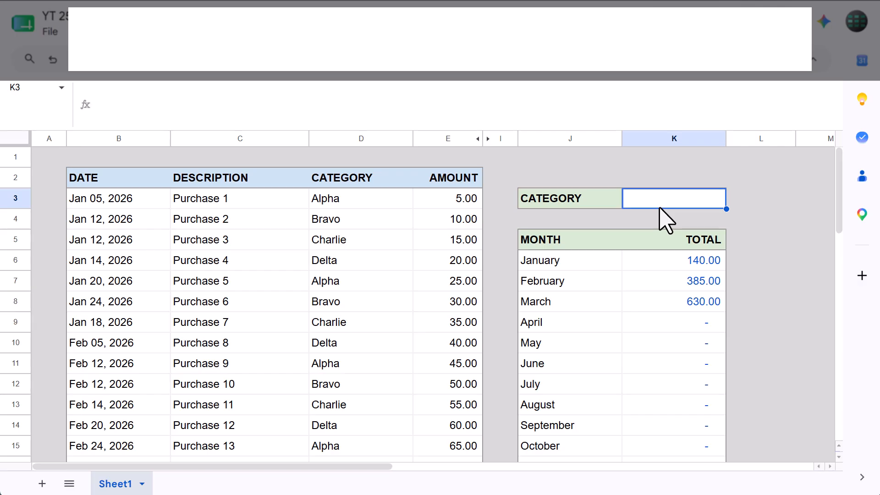
{"action": "left_click", "coordinate": [666, 206]}
{"action": "left_click", "coordinate": [668, 236]}
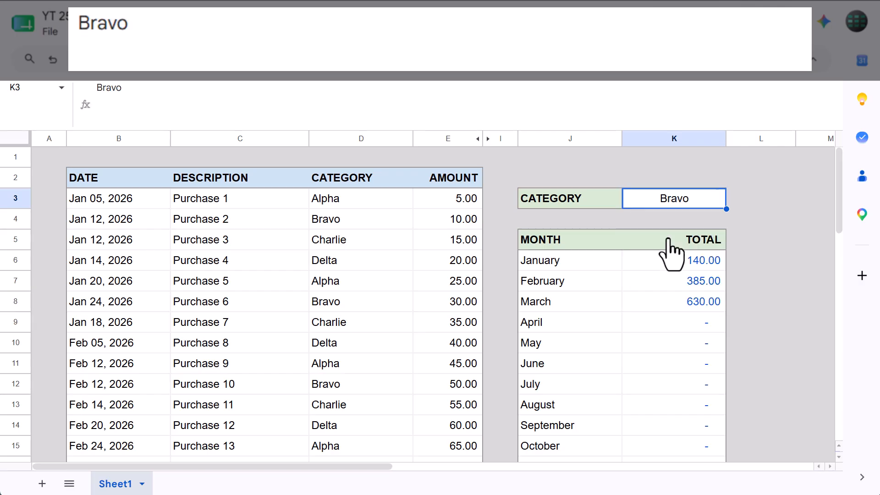
Step: Copy the SUMIFS expression from K6 without its equals sign, and clear the cell's formula
{"action": "left_click", "coordinate": [651, 264]}
{"action": "left_click", "coordinate": [395, 89]}
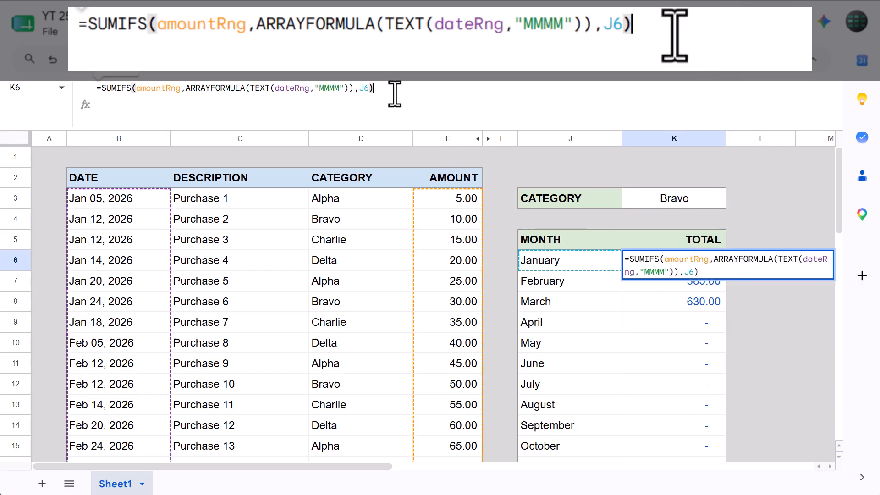
{"action": "left_click_drag", "start_coordinate": [394, 88], "coordinate": [102, 92]}
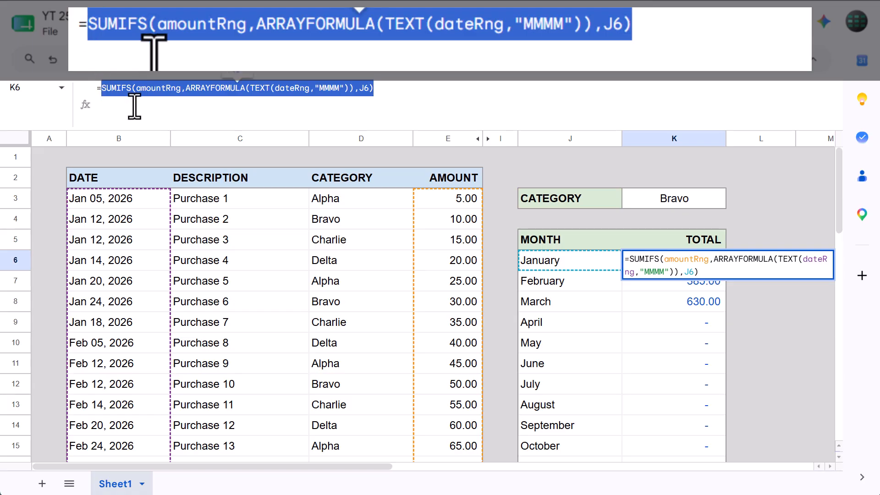
{"action": "key", "text": "ctrl+c"}
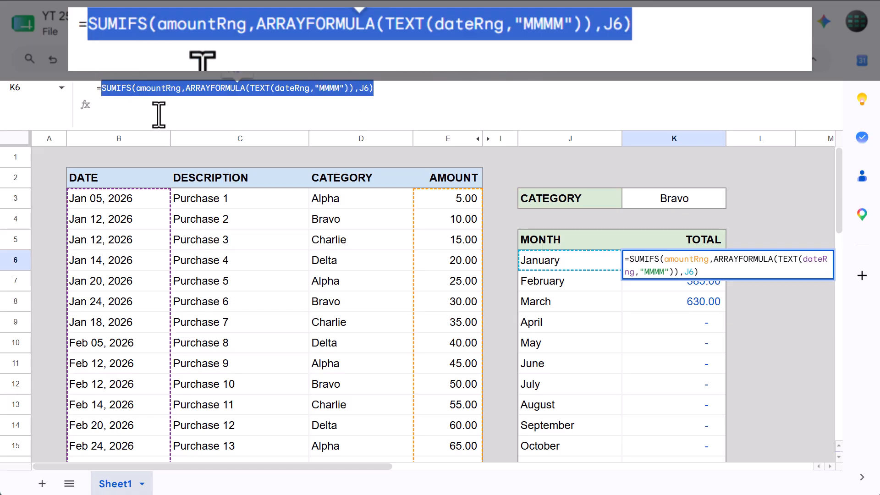
{"action": "key", "text": "BackSpace"}
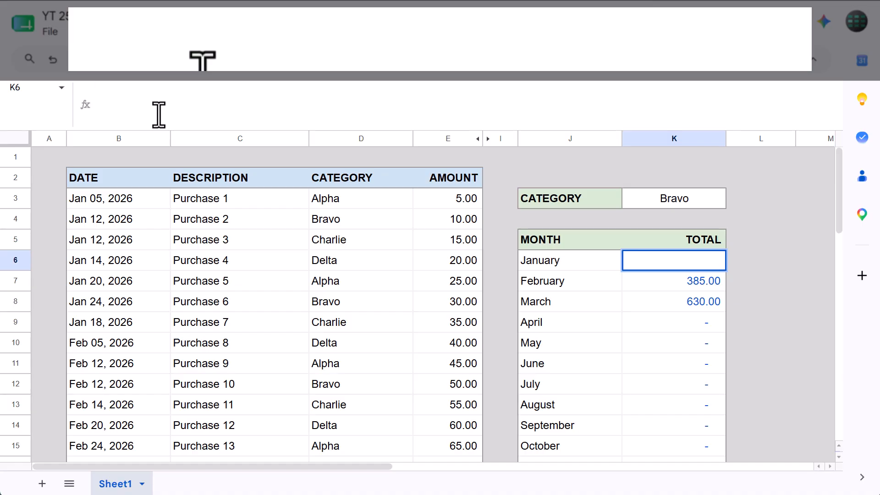
Step: Begin an IF formula in K6 testing $K$3="" with the copied SUMIFS expression as the value if true
{"action": "type", "text": "=if("}
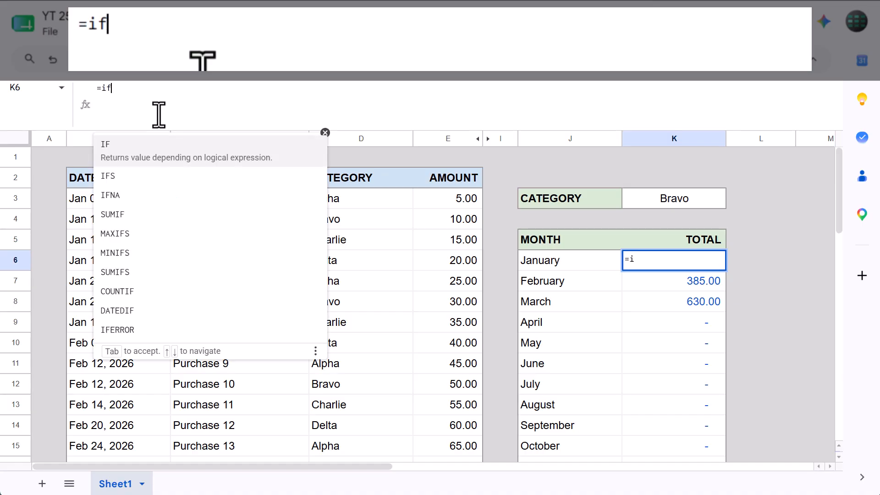
{"action": "left_click", "coordinate": [716, 205]}
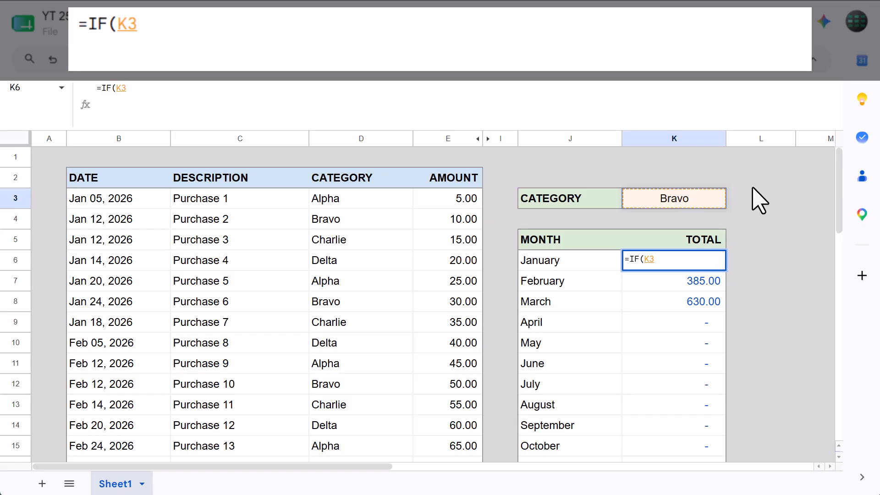
{"action": "key", "text": "F4"}
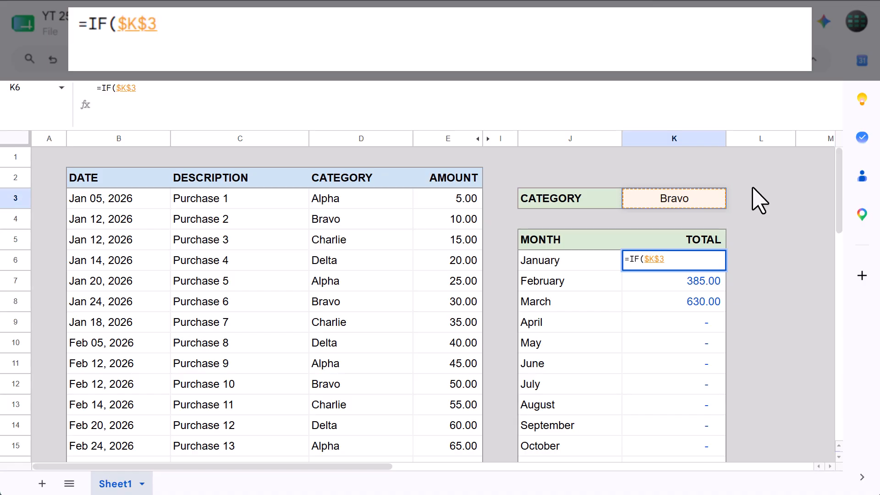
{"action": "type", "text": "=\"\","}
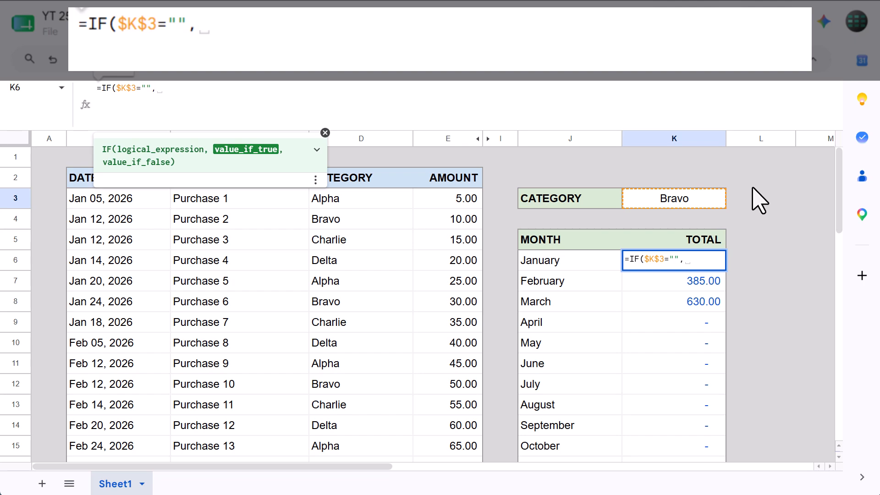
{"action": "key", "text": "ctrl+v"}
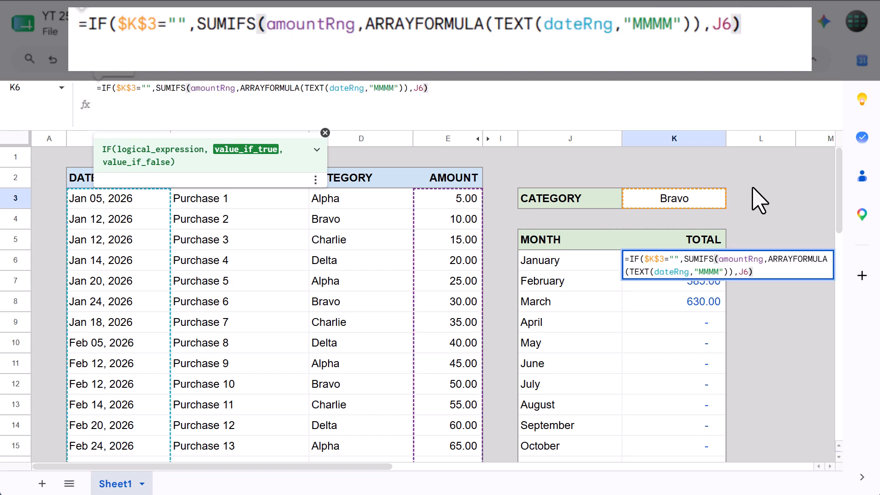
Step: Insert the copied SUMIFS expression on a new line as the value if false of K6's IF formula
{"action": "type", "text": ","}
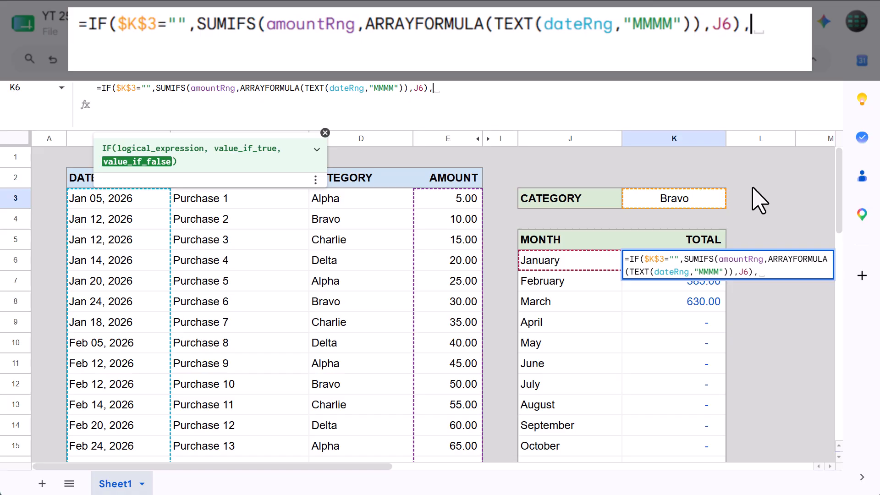
{"action": "key", "text": "alt+Return"}
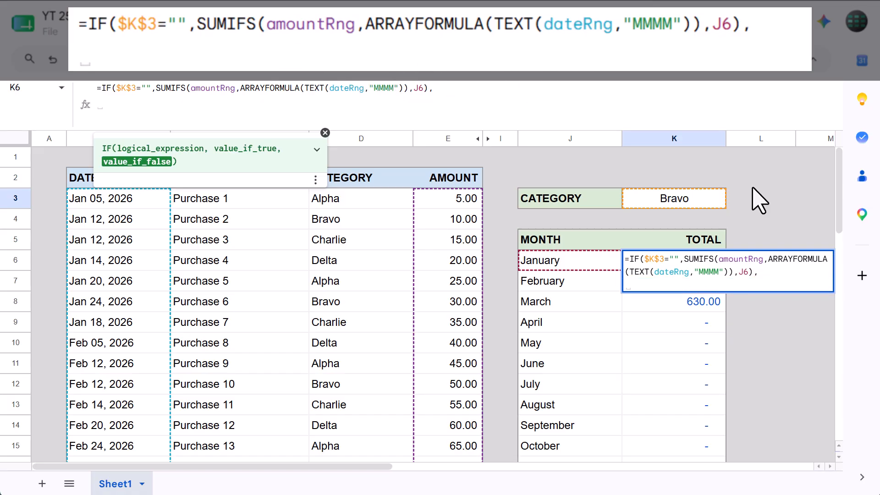
{"action": "key", "text": "ctrl+v"}
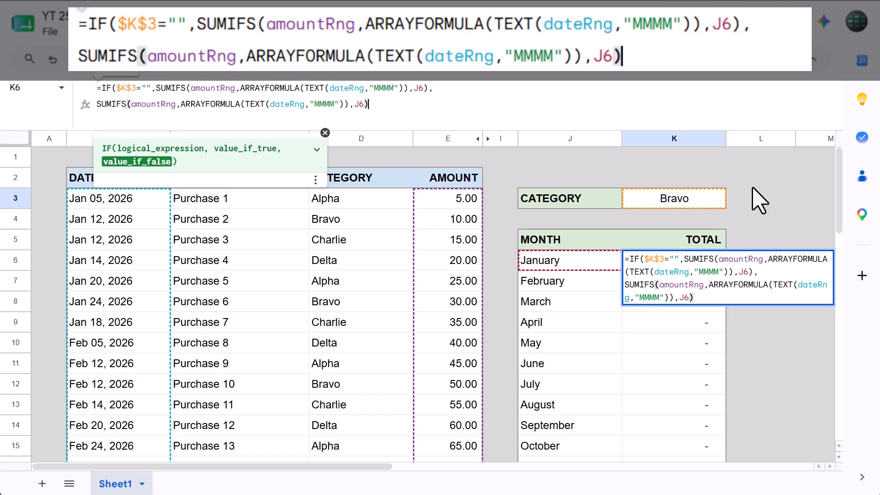
Step: Add categoryRng with criterion $K$3 to the second SUMIFS in K6, close the IF formula and enter it
{"action": "left_click", "coordinate": [363, 109]}
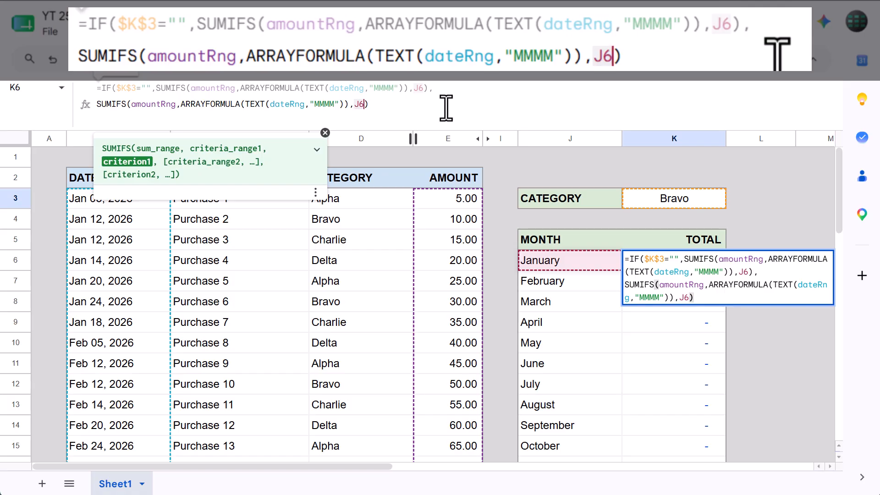
{"action": "type", "text": ","}
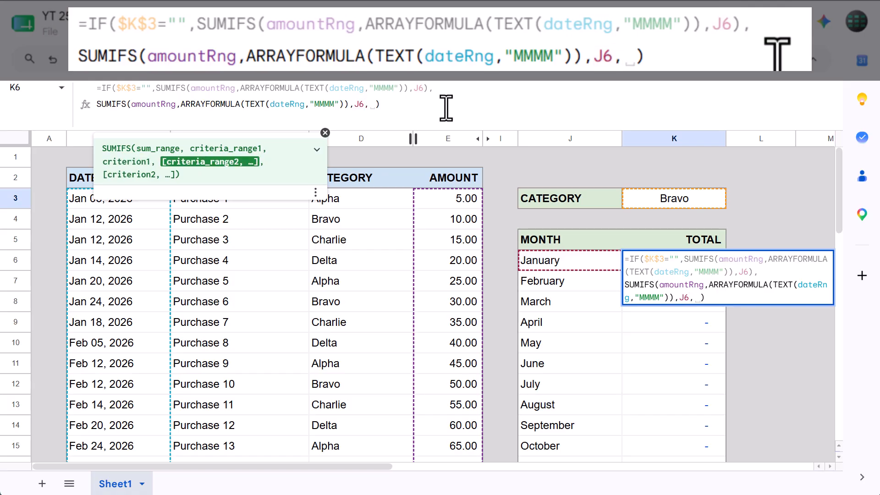
{"action": "key", "text": "BackSpace"}
{"action": "type", "text": "categoryRng"}
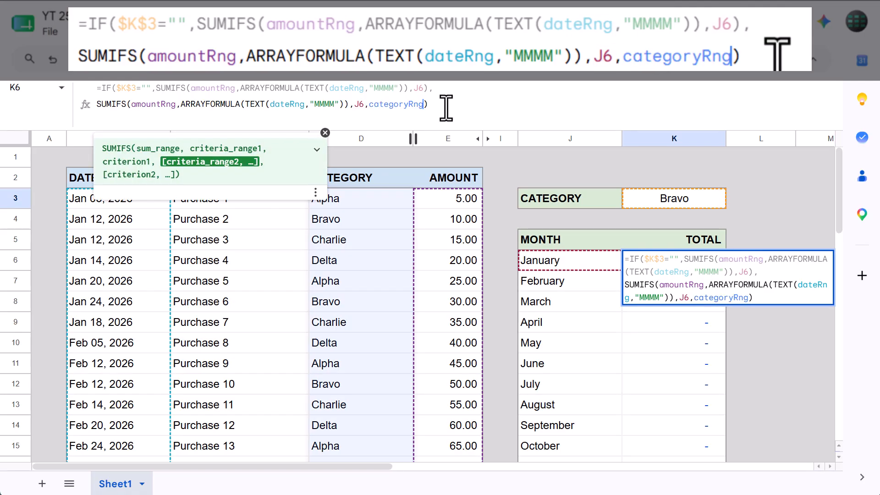
{"action": "type", "text": ","}
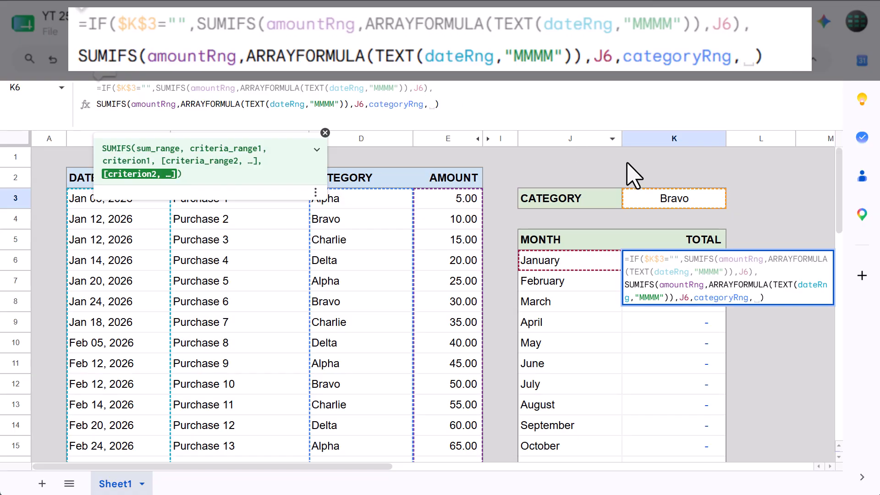
{"action": "left_click", "coordinate": [675, 204]}
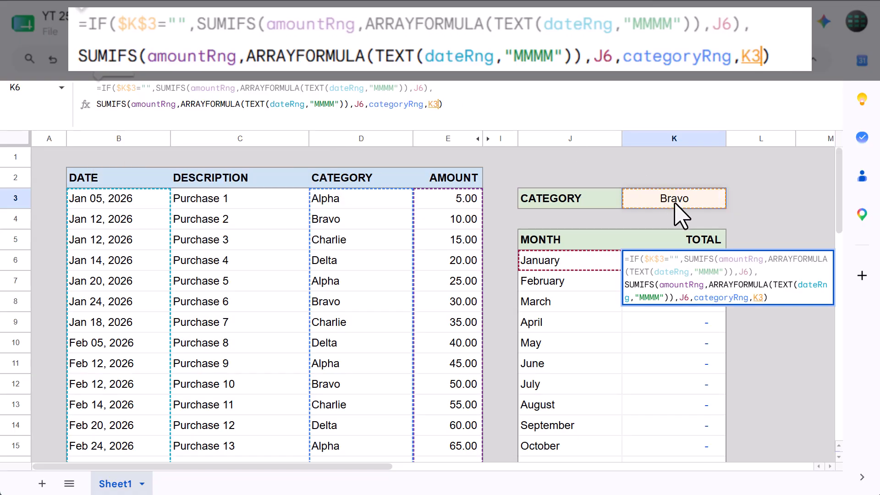
{"action": "key", "text": "F4"}
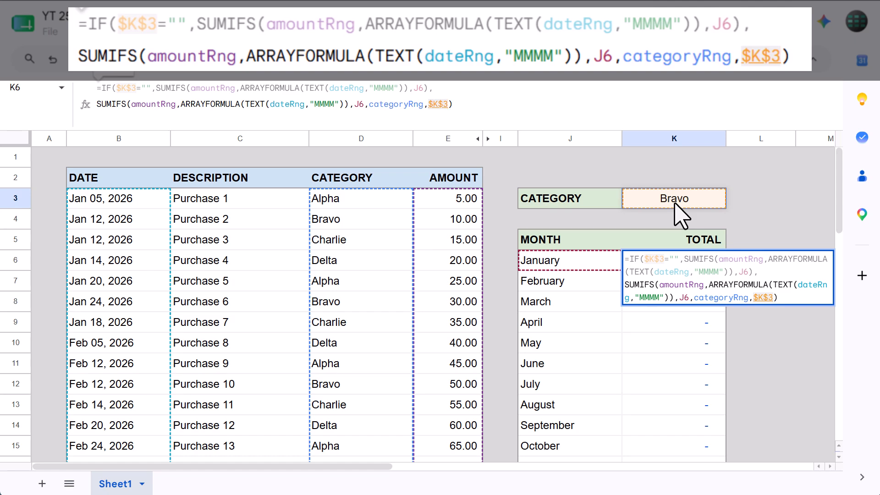
{"action": "type", "text": ")"}
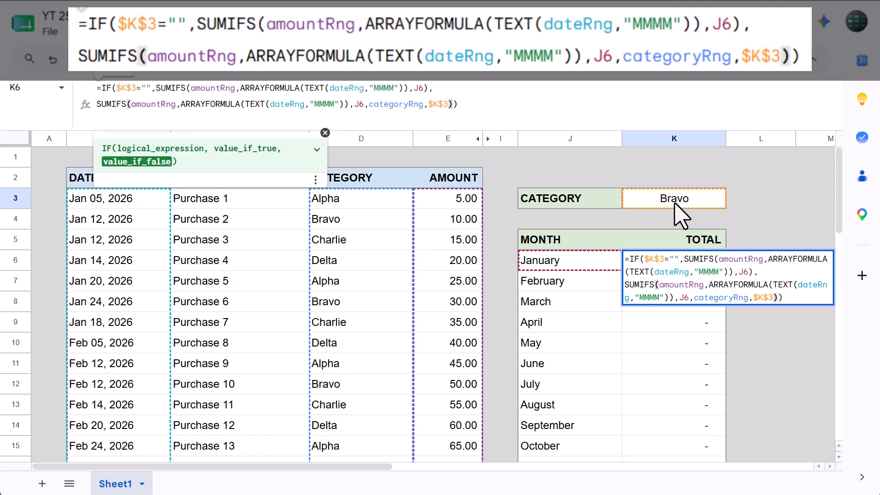
{"action": "key", "text": "Return"}
{"action": "key", "text": "Up"}
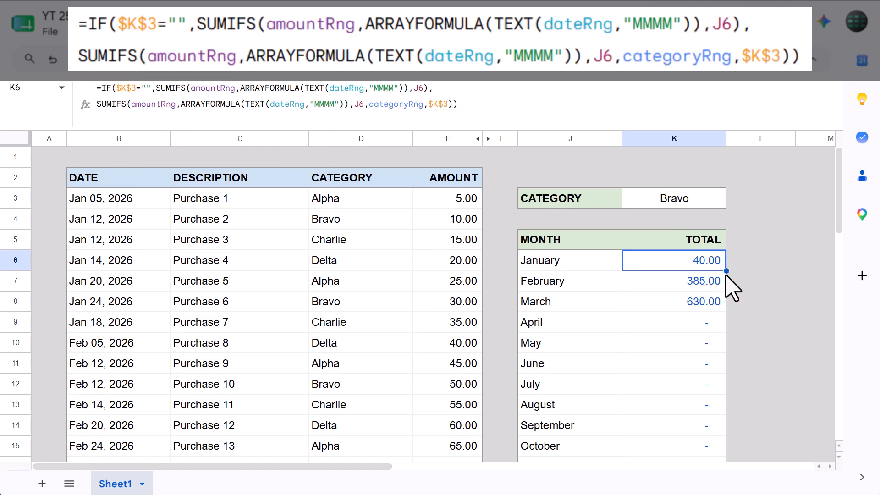
Step: Fill K6's formula down the TOTAL column for the remaining months, and check the formulas in K15 and K6
{"action": "left_click_drag", "start_coordinate": [727, 272], "coordinate": [703, 399]}
{"action": "left_click", "coordinate": [656, 353]}
{"action": "scroll", "coordinate": [664, 356], "scroll_direction": "up", "scroll_amount": 3}
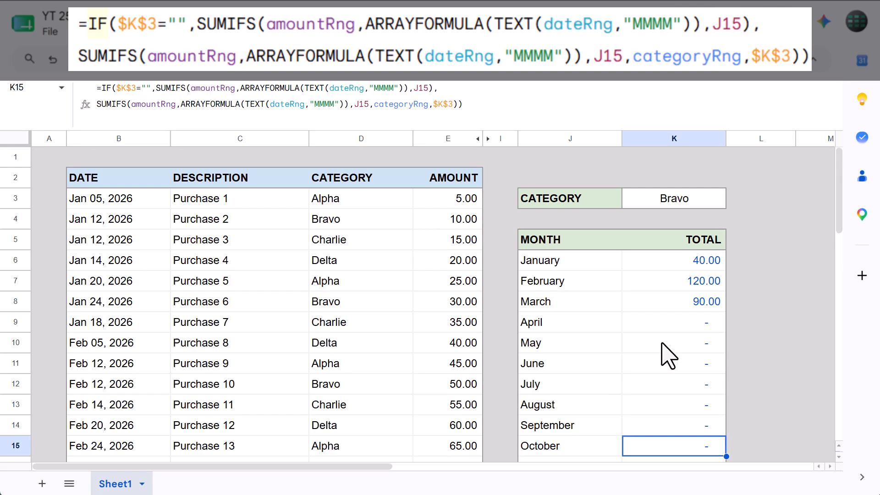
{"action": "left_click", "coordinate": [706, 268]}
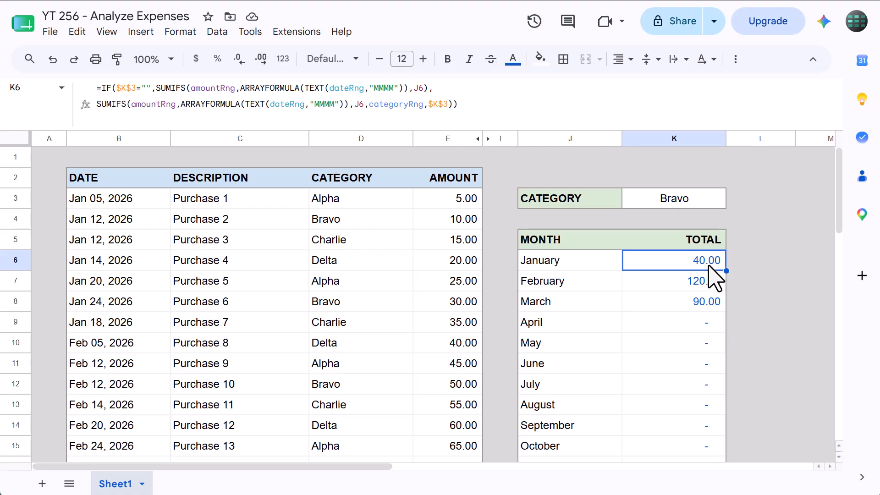
Step: Test the category filter in K3 by choosing Alpha and then Charlie
{"action": "left_click", "coordinate": [704, 198]}
{"action": "left_click", "coordinate": [708, 201]}
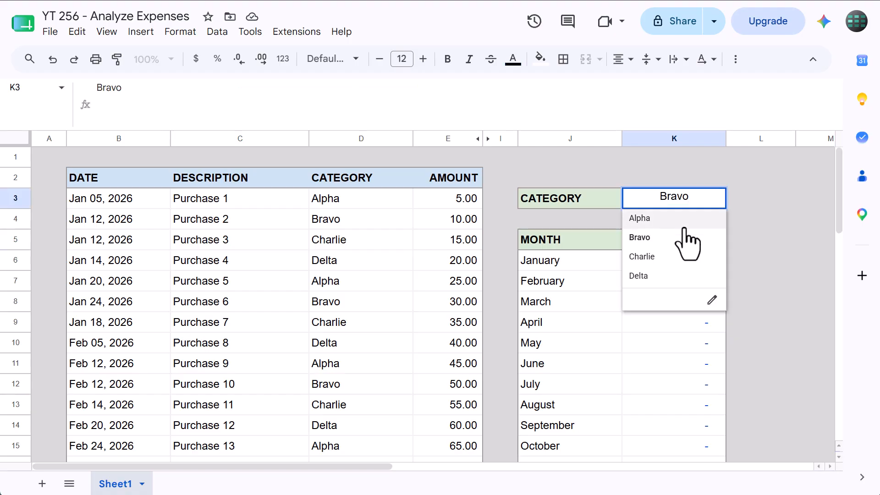
{"action": "left_click", "coordinate": [684, 227]}
{"action": "left_click", "coordinate": [710, 205]}
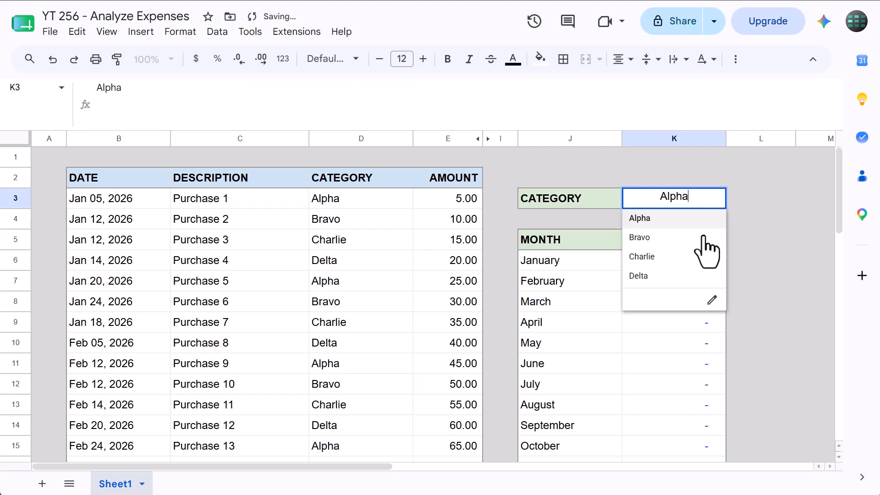
{"action": "left_click", "coordinate": [703, 257]}
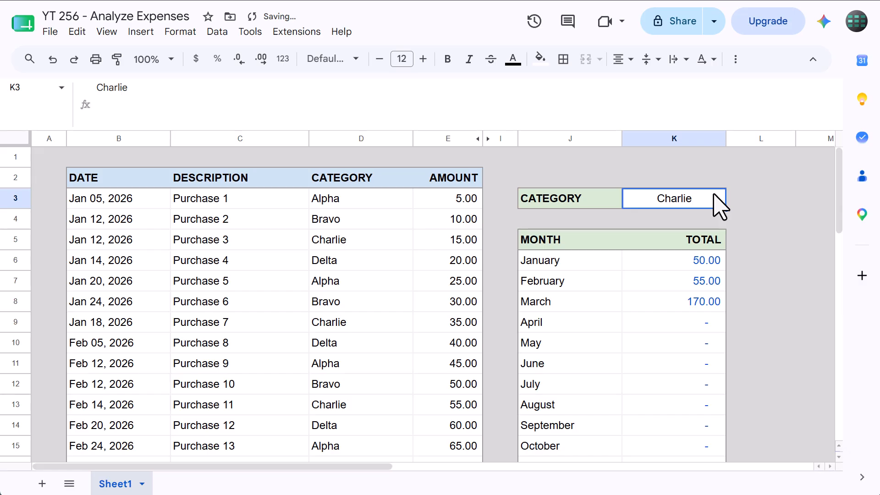